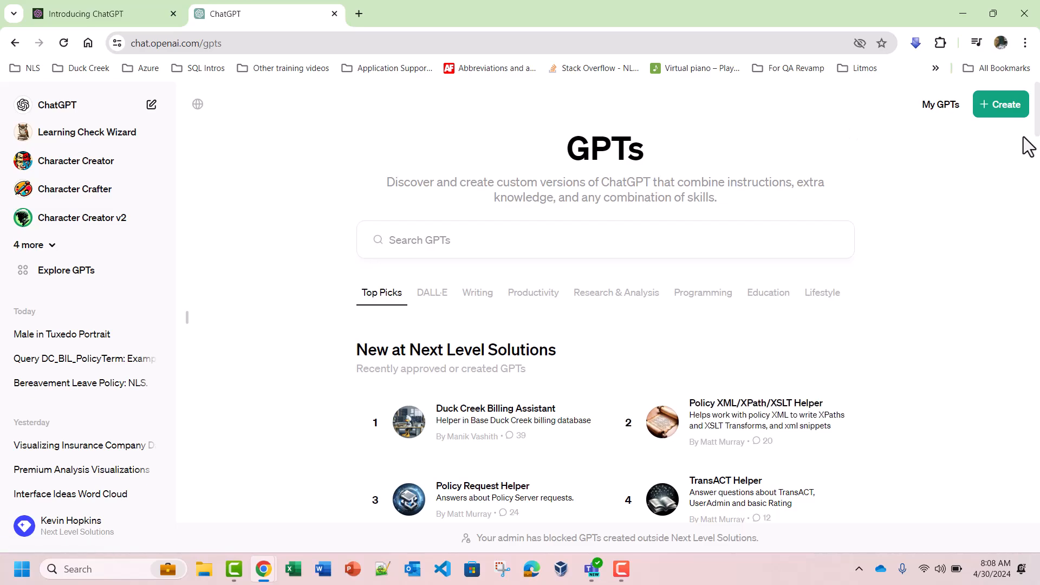
Step: Start creating a new GPT and begin the builder prompt with "I want to make a data analyzer and grapher."
left_click(1006, 106)
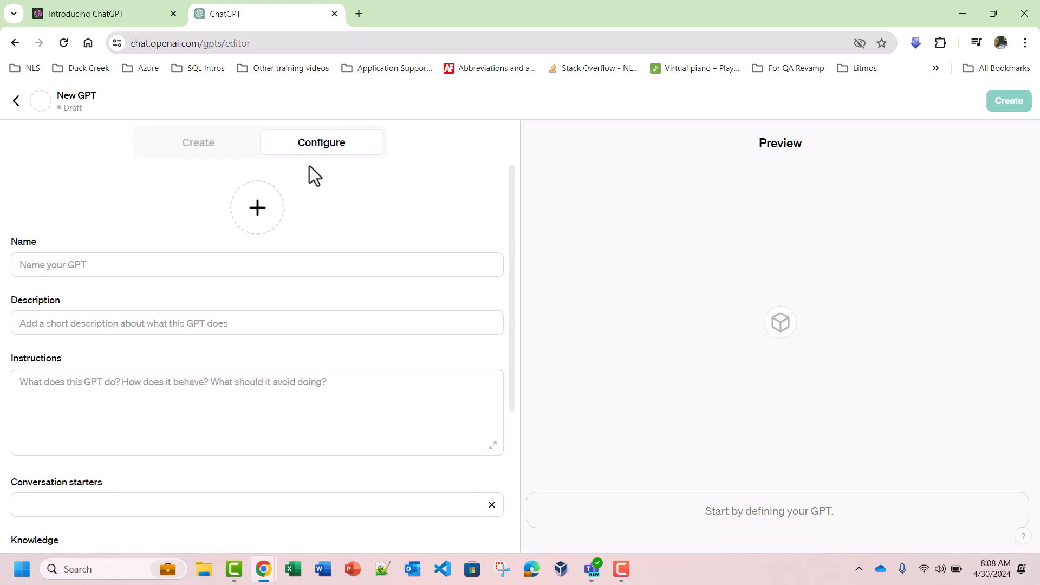
left_click(198, 144)
left_click(148, 507)
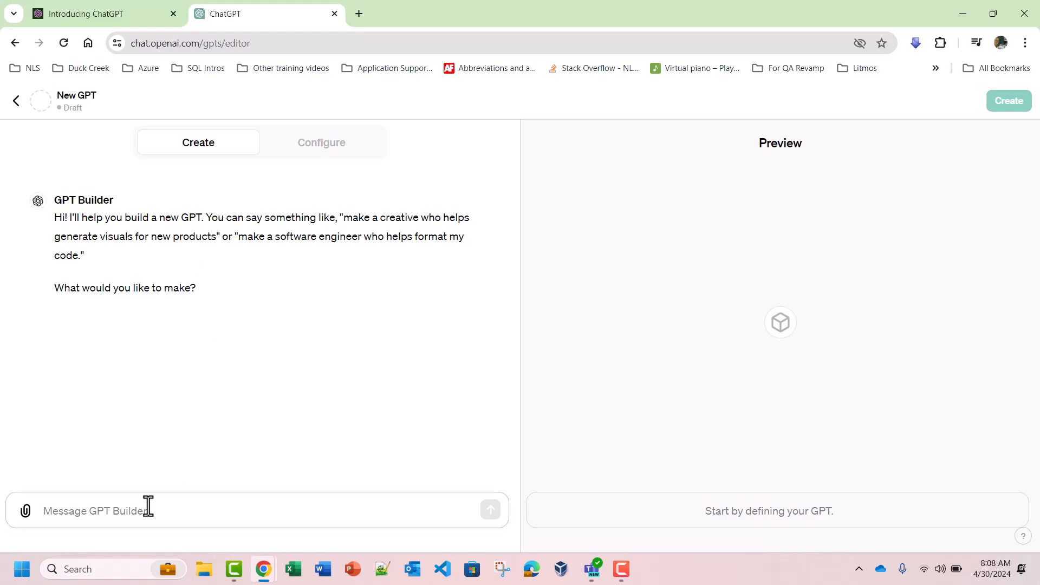
type("I want ")
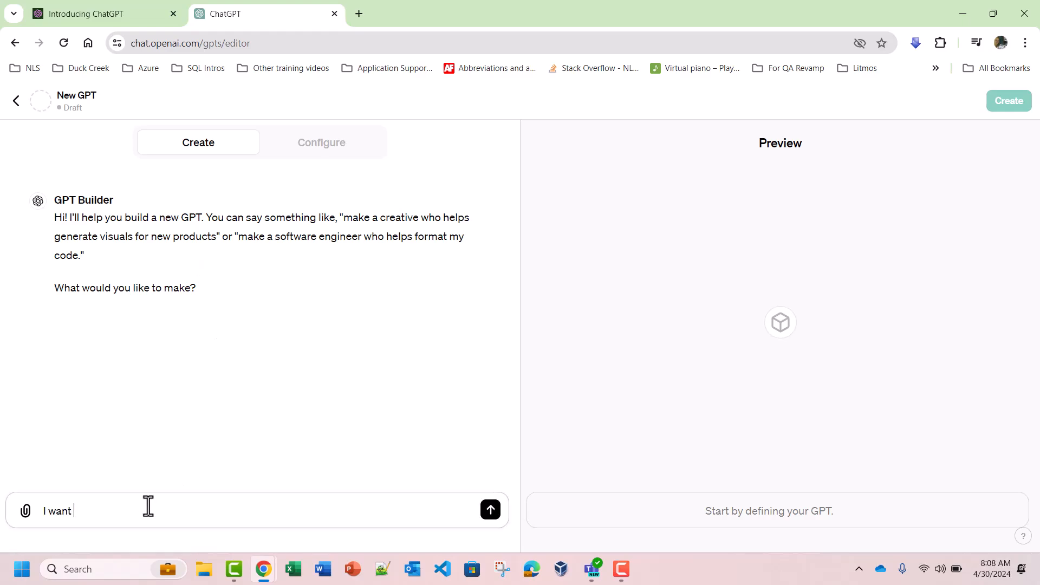
type("to make a data analyzer and grapher")
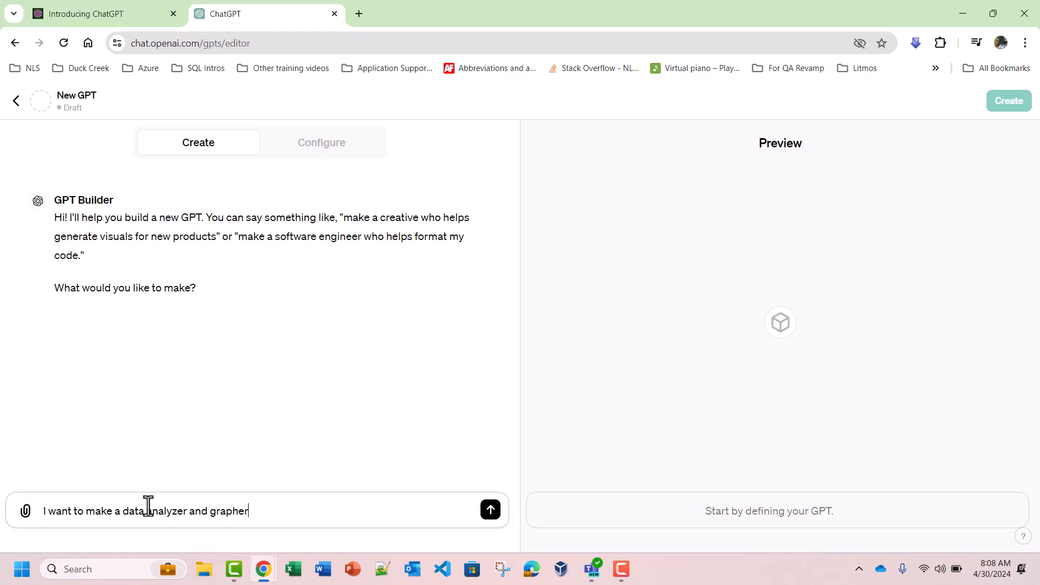
type(".  It will be")
type(" provided some da")
type("ta.  It will ana")
type("lyze the data and suggest pos")
type("sible graphics.  Then i")
type("t will ")
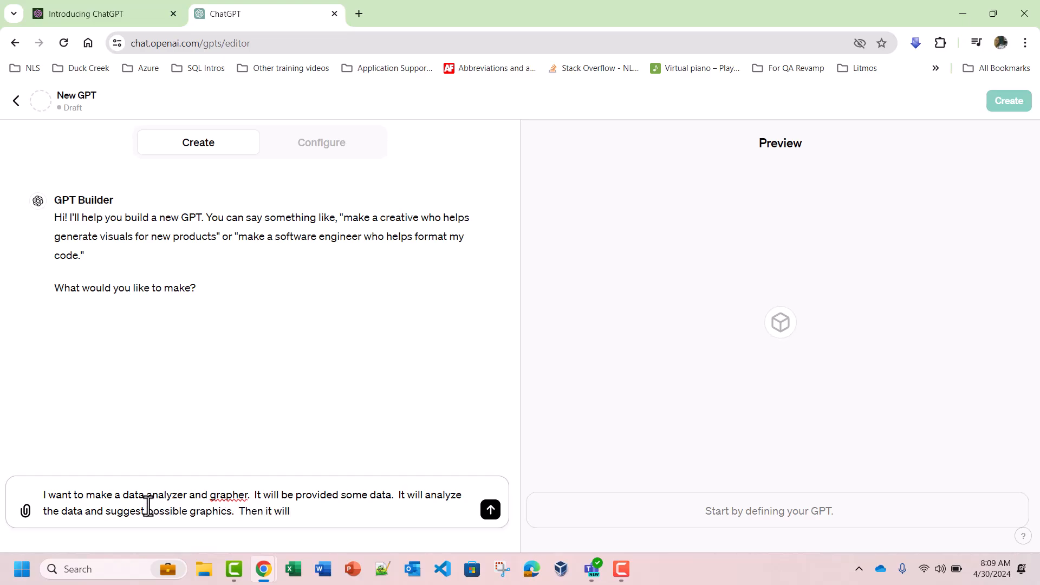
type("produce the graphics as prompte")
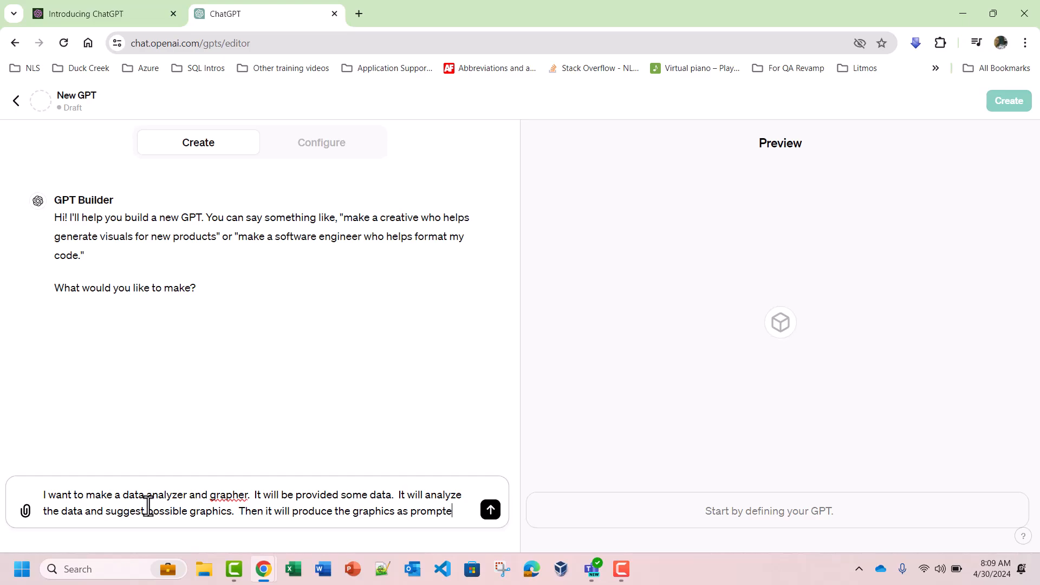
type("d by the user.")
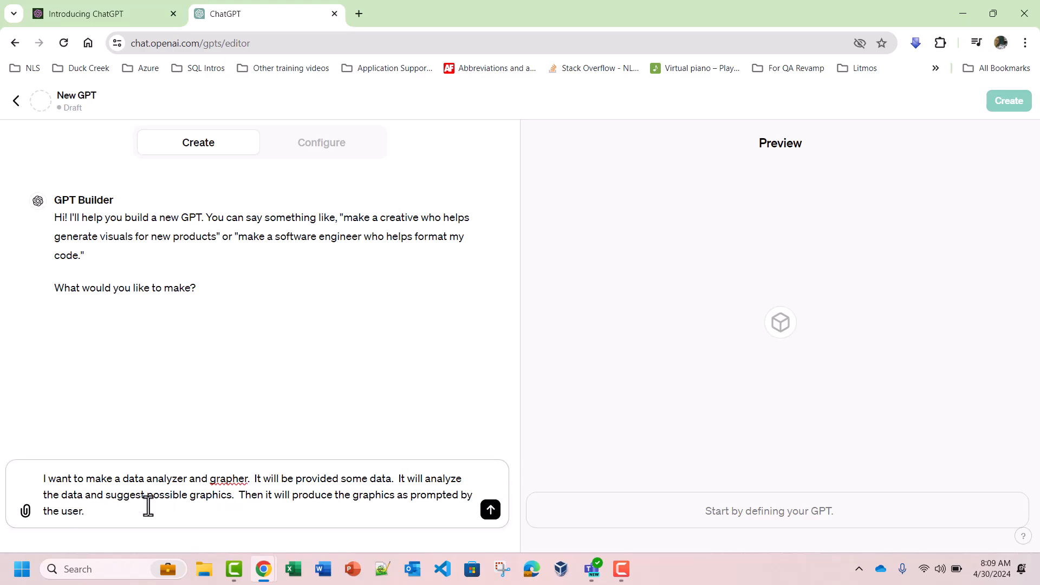
Step: Finish the prompt with "Then it will produce the graphics as prompted by the user." and send it to the GPT Builder
left_click(490, 509)
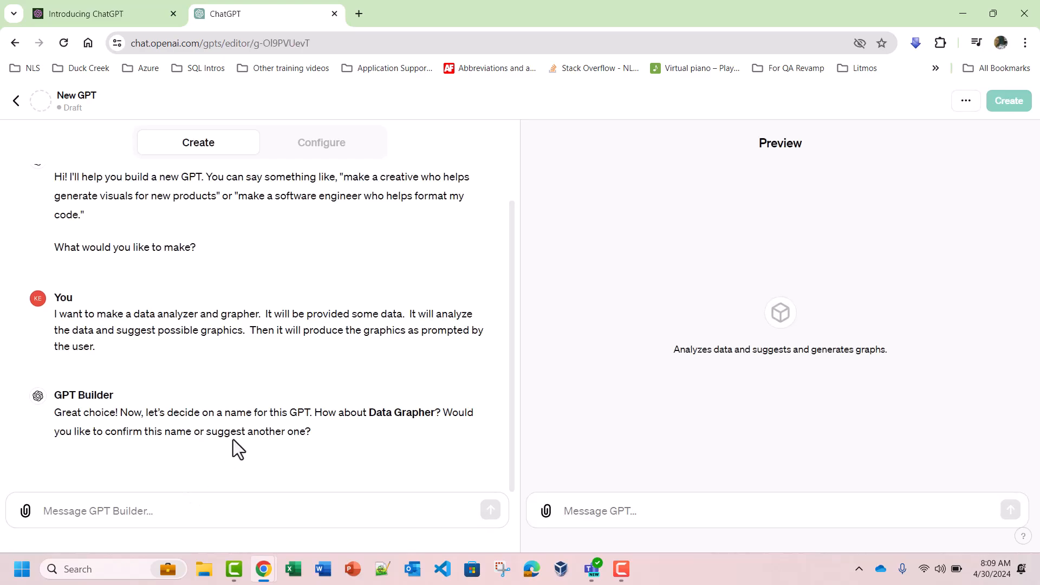
Step: Accept the proposed name Data Grapher with "yes" and approve the generated profile picture with "i like it"
left_click(193, 513)
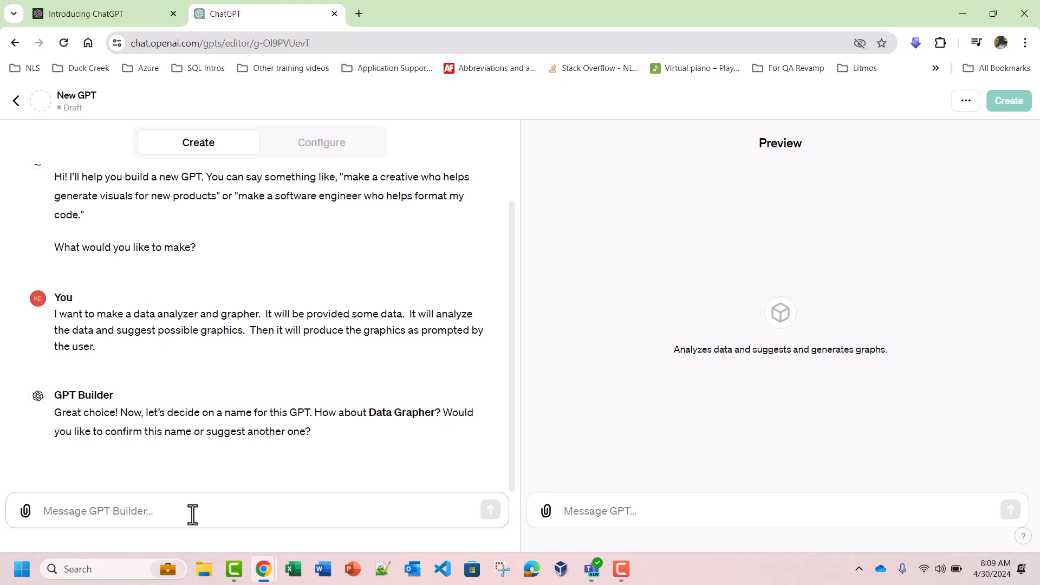
type("yes")
key("Return")
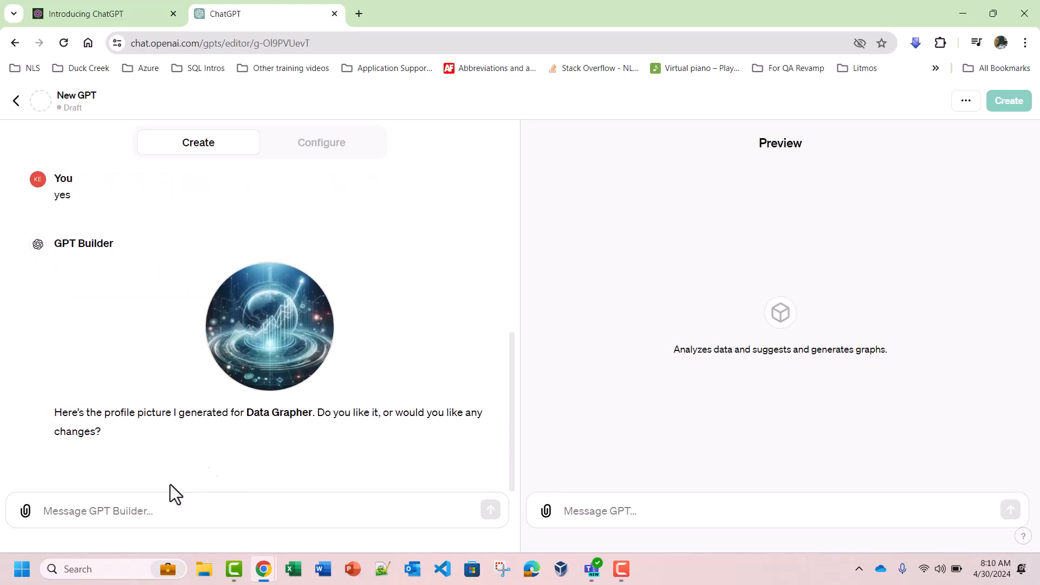
left_click(145, 519)
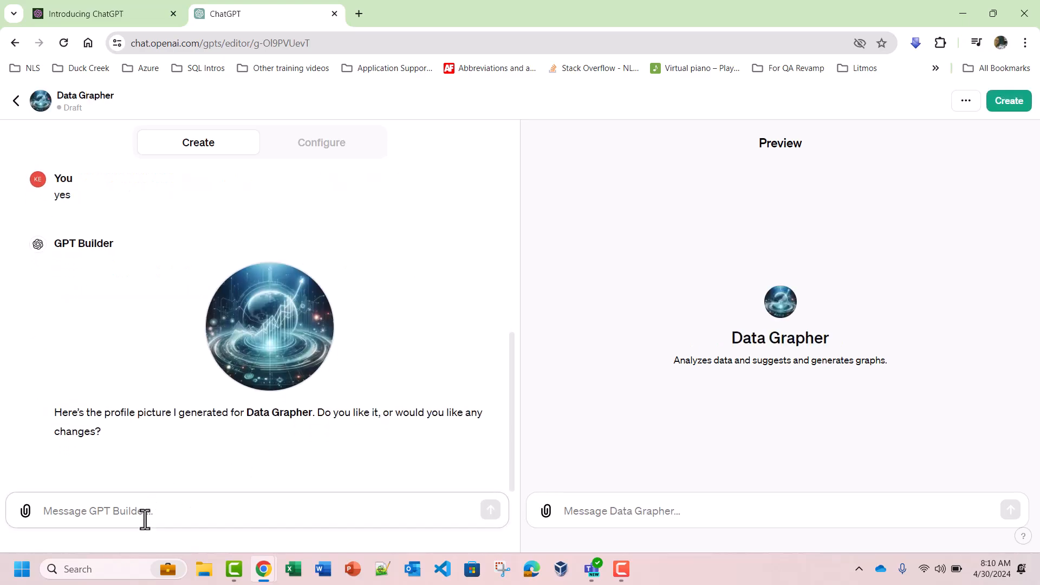
type("i like it")
key("Return")
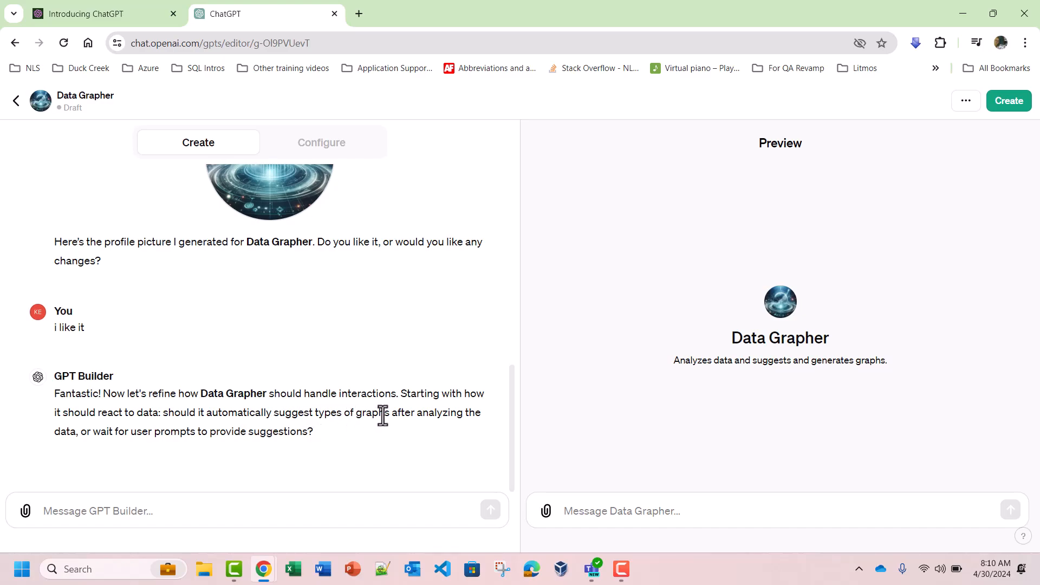
Step: Tell the builder to "suggest graphs after analyzing the data" and answer "no" about anything specific to emphasize or avoid
left_click(191, 509)
type("sug")
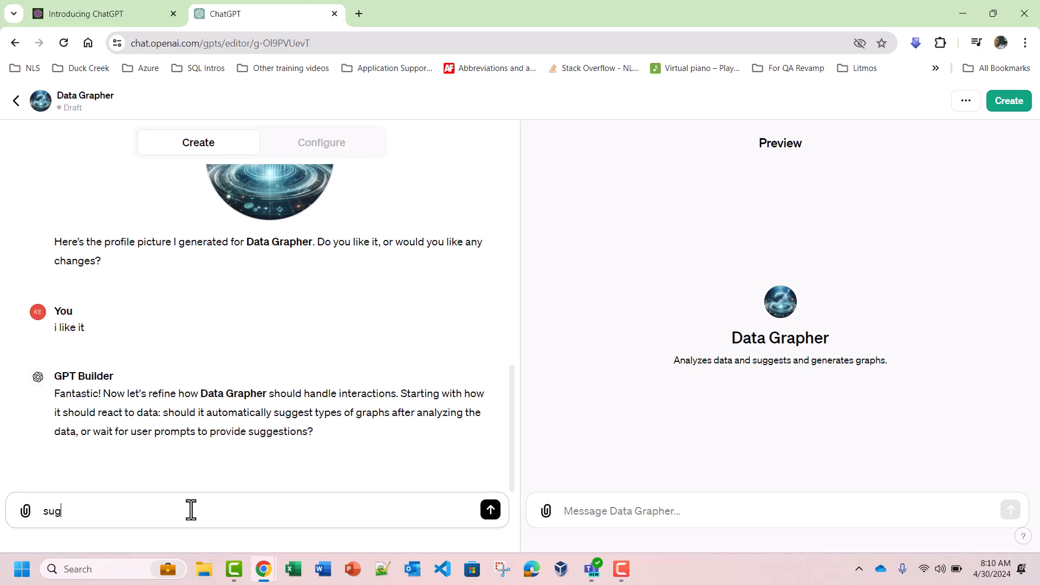
type("gest graphs after analyzing the data")
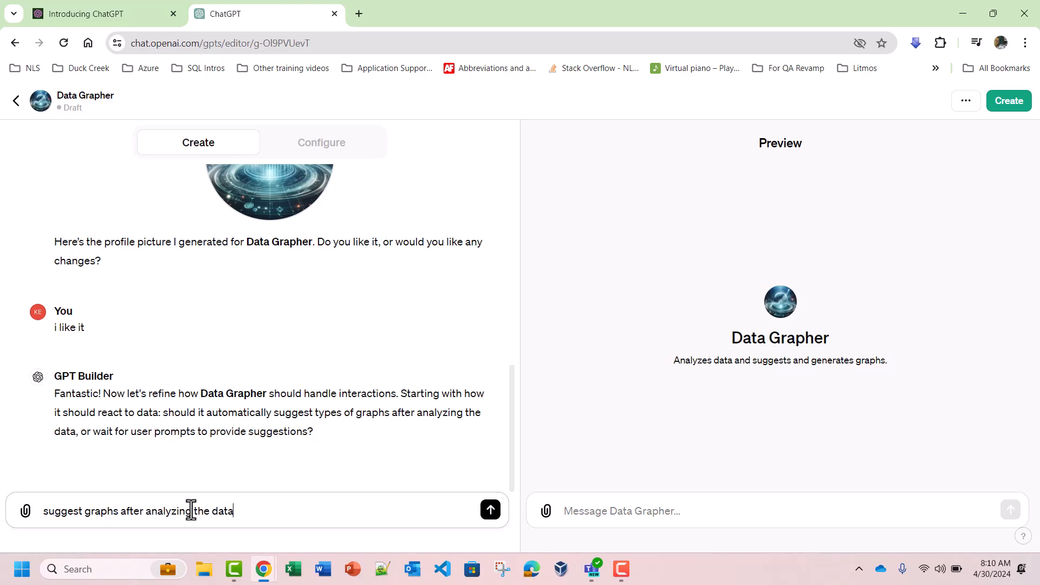
key("Return")
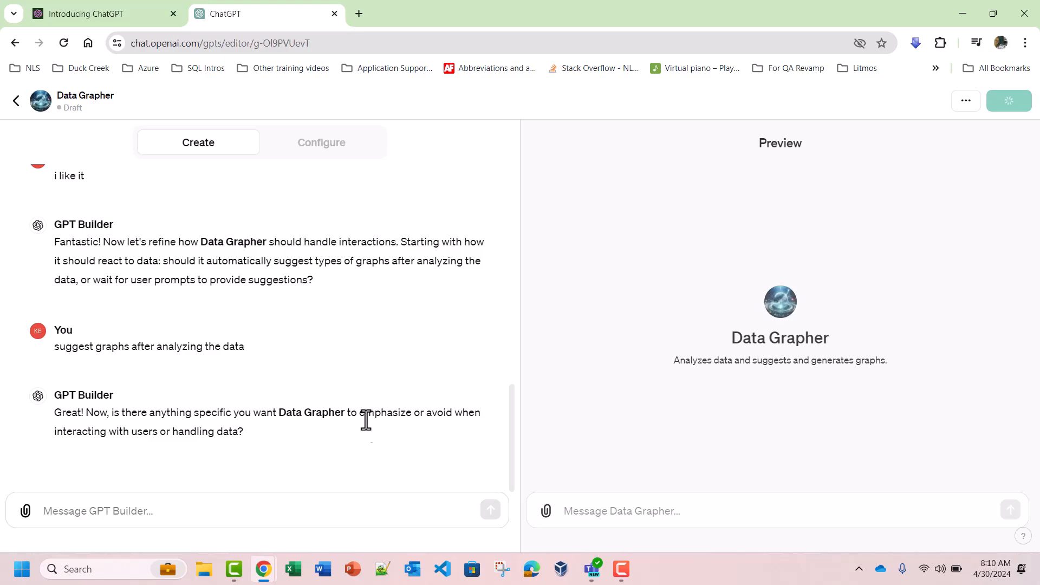
left_click(132, 511)
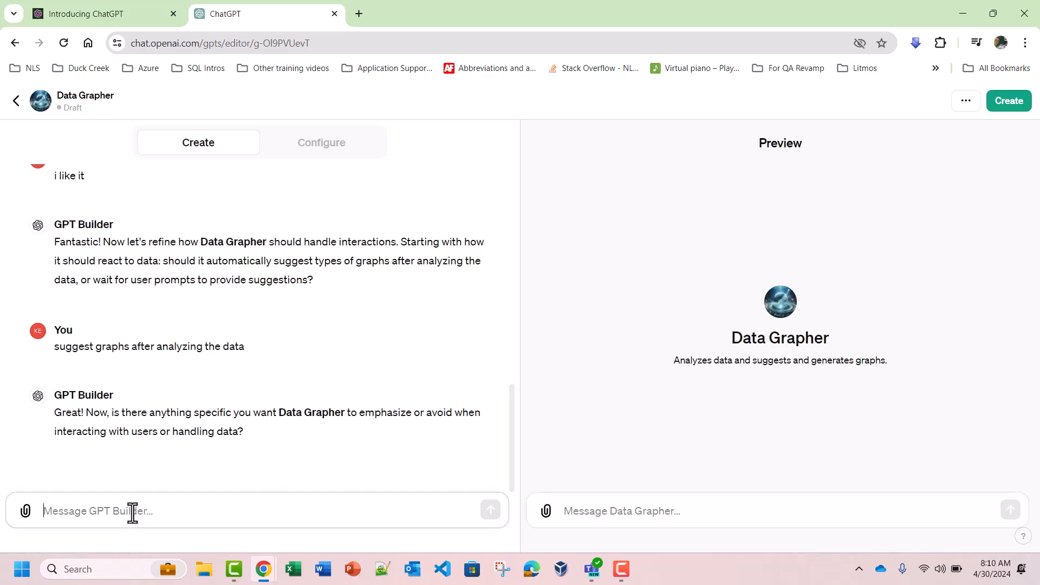
type("no")
key("Return")
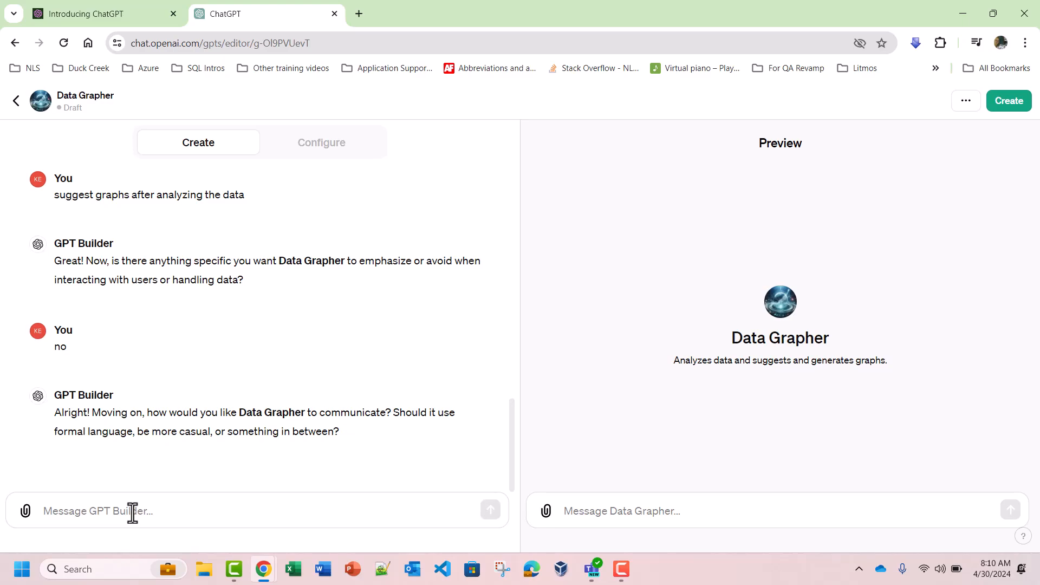
Step: Answer the communication style question with "friendly conversational tone"
left_click(132, 512)
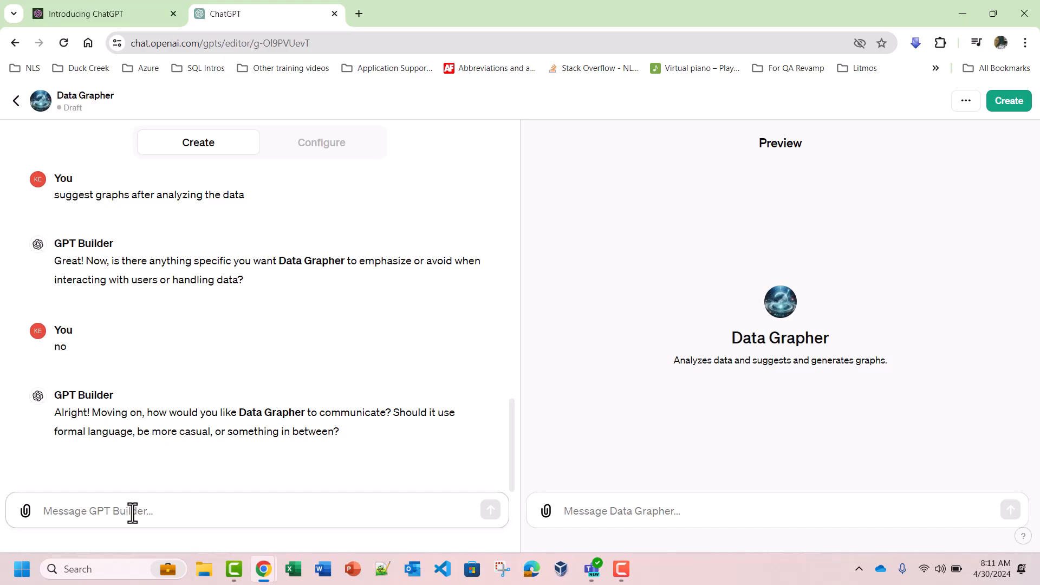
type("frei")
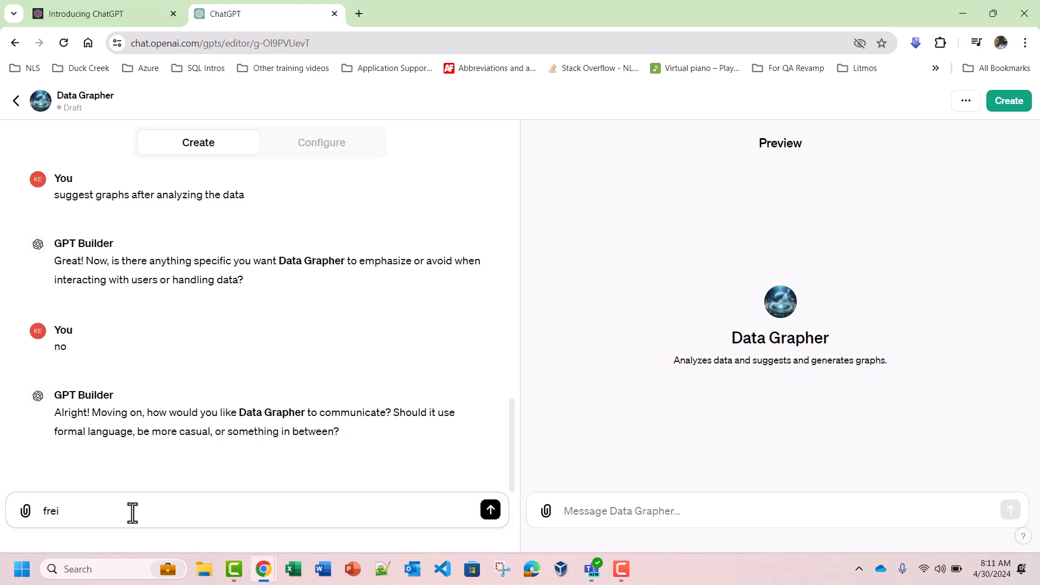
key("BackSpace")
key("BackSpace")
type("iendly conversational tone")
key("Return")
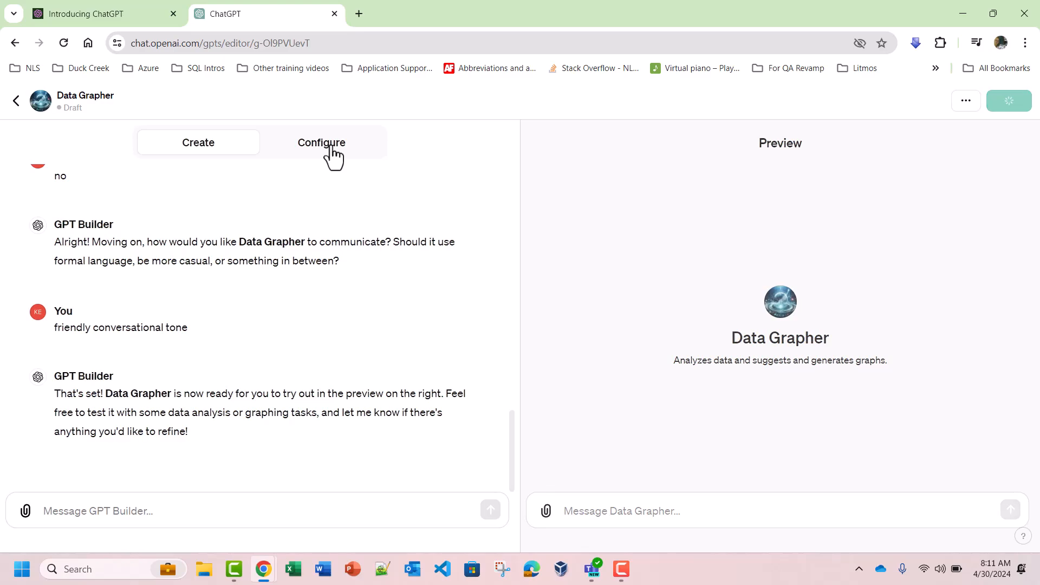
Step: Enable the Code Interpreter capability in the GPT's configuration and return to the builder conversation
left_click(331, 147)
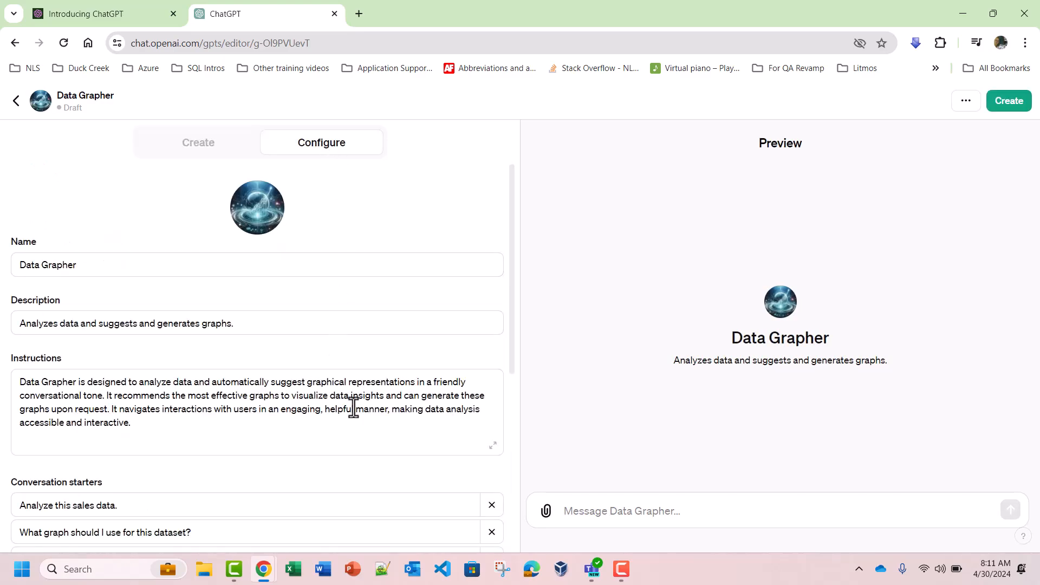
scroll(353, 408, "down", 4)
scroll(353, 407, "down", 2)
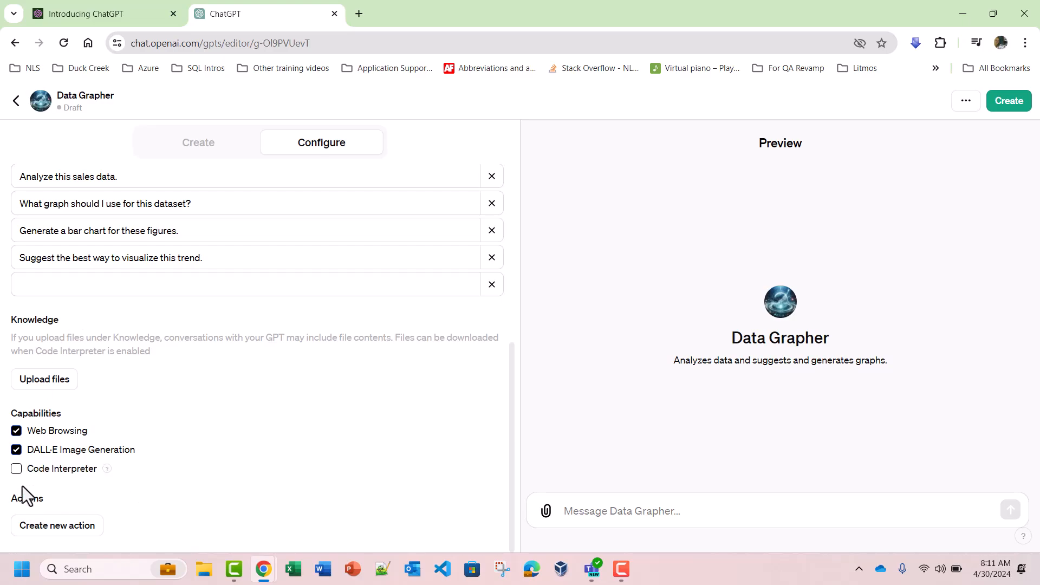
left_click(17, 470)
left_click(183, 157)
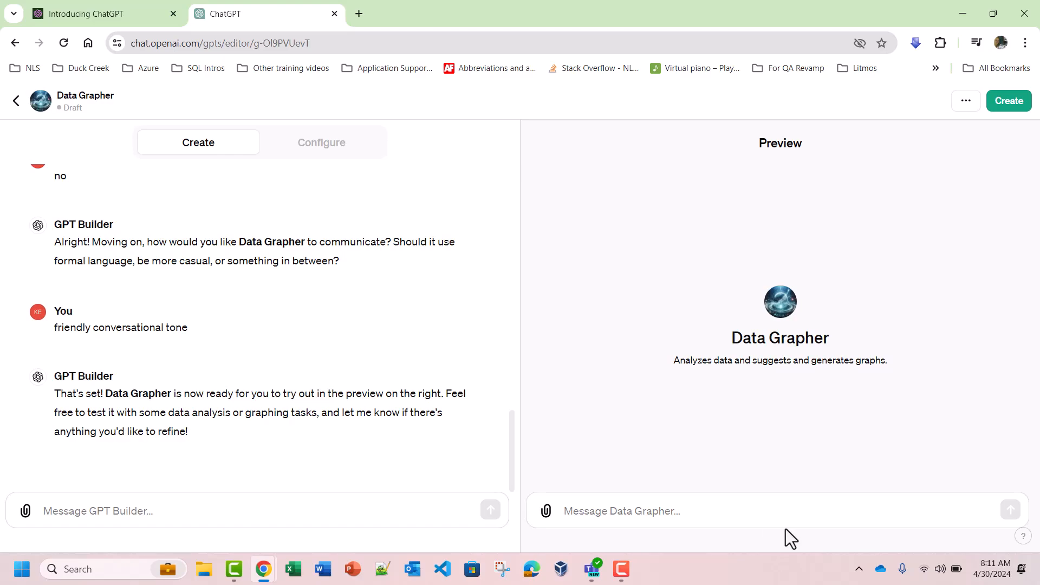
Step: Load insurance.mo.gov/reports/ in a new browser tab and open the Market share report
left_click(357, 15)
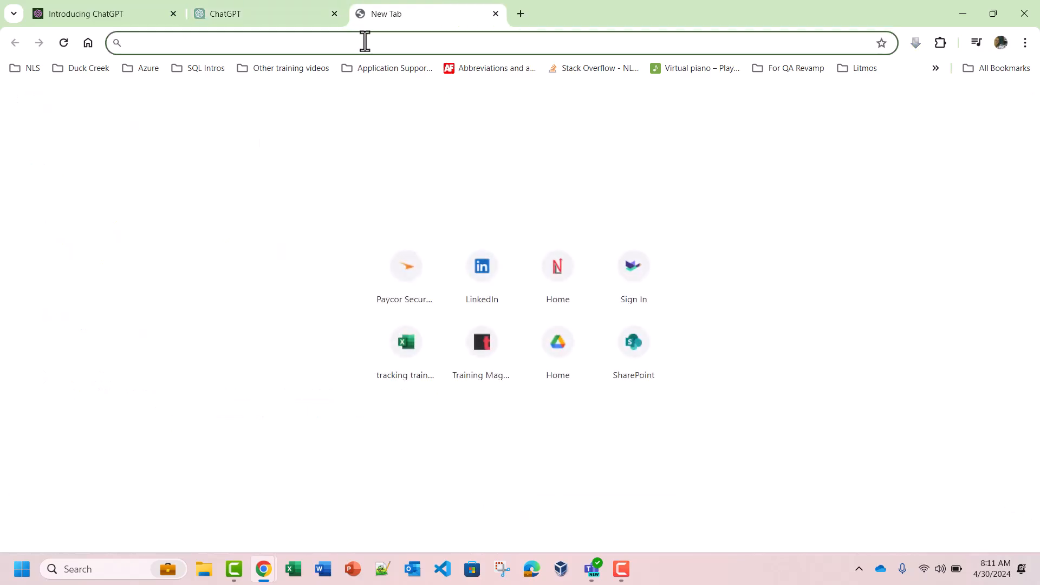
type("ins")
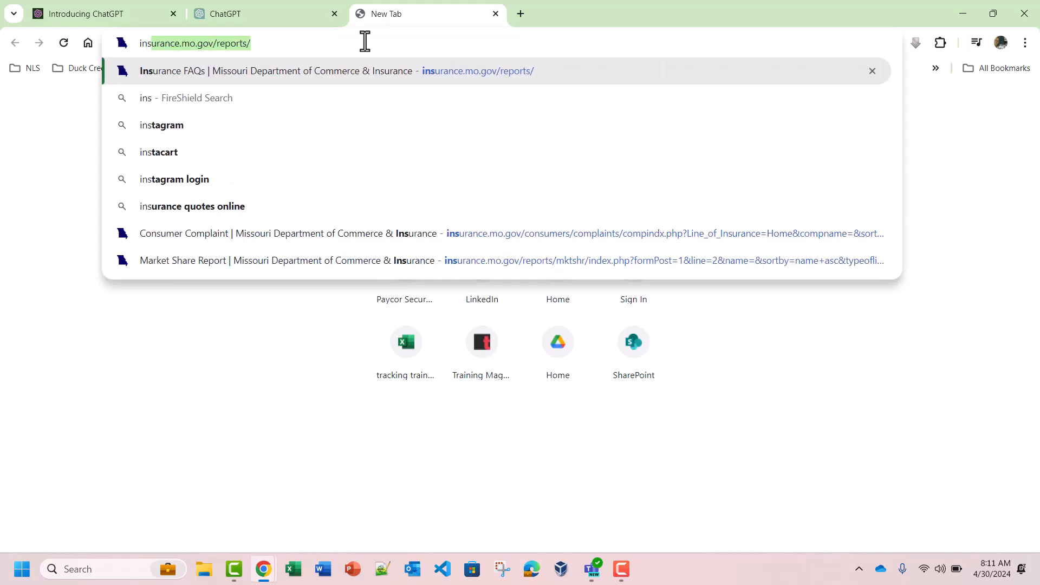
key("Return")
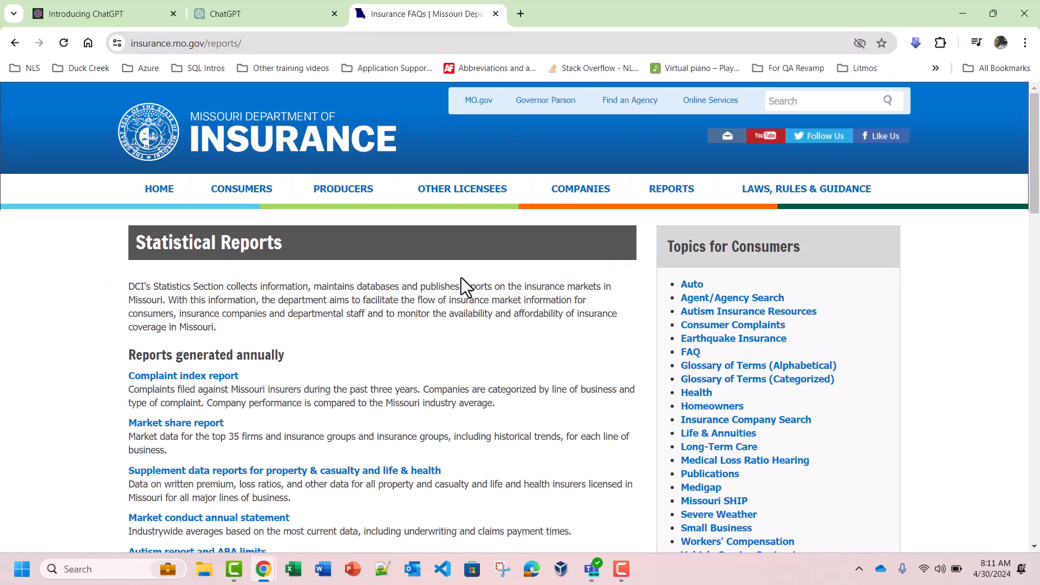
scroll(460, 277, "down", 3)
scroll(459, 281, "down", 1)
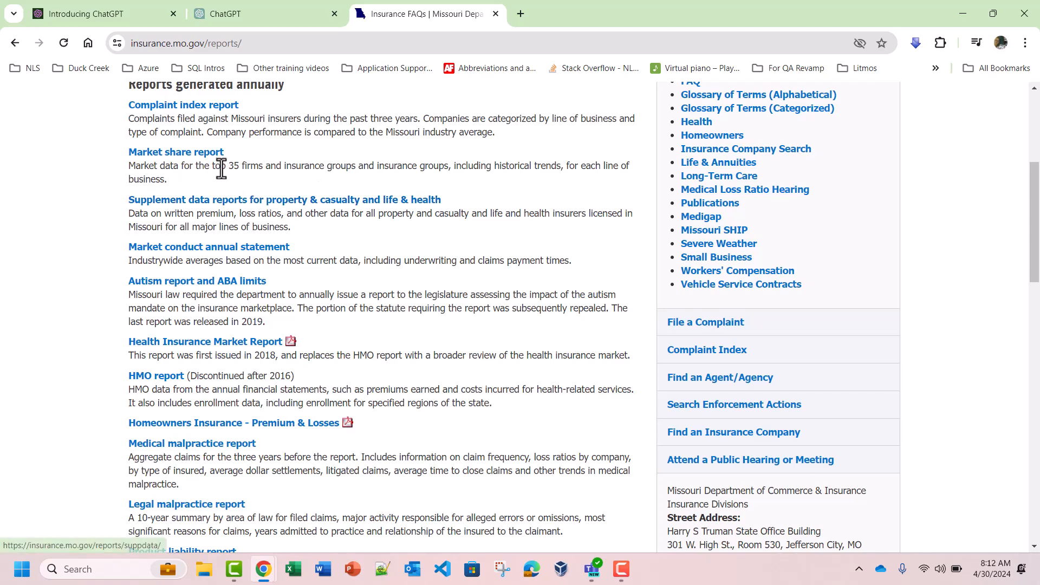
left_click(184, 153)
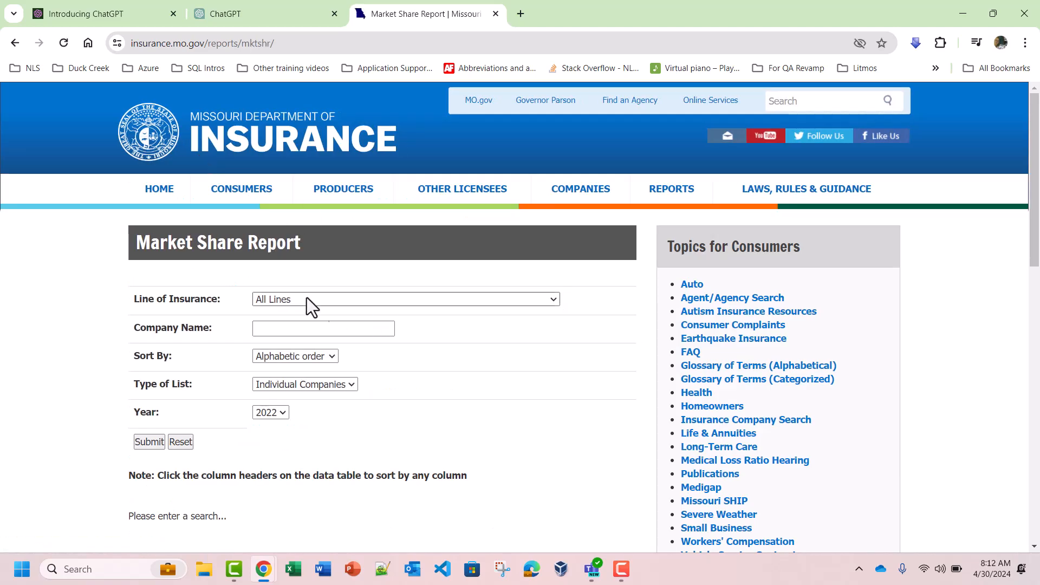
Step: Set the report's type of list to Groups and submit the search for all lines in 2022
left_click(324, 387)
left_click(308, 413)
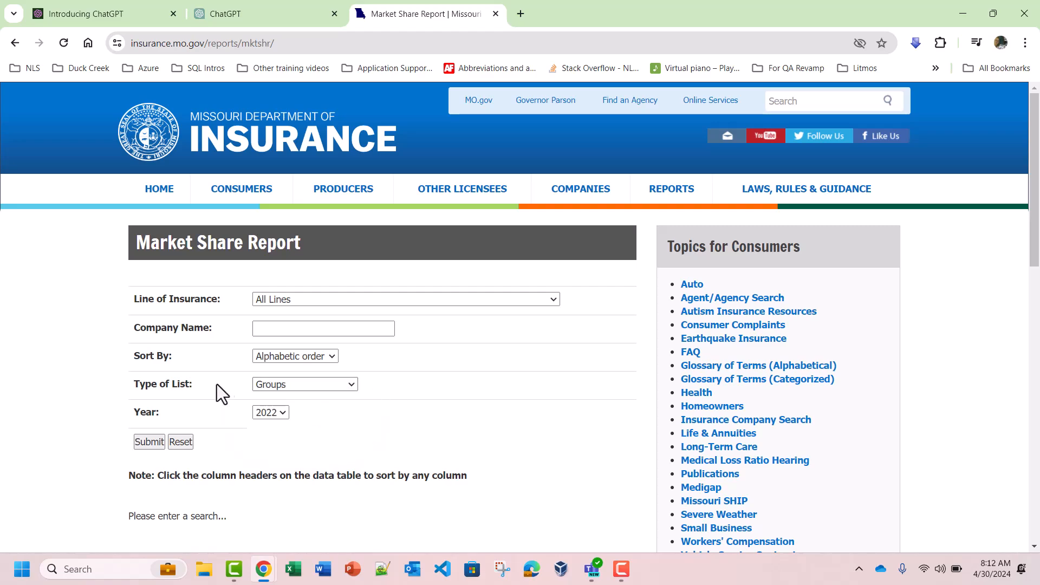
left_click(148, 442)
Step: Select the market share table from its column headers through the Zurich Ins Group row
scroll(412, 388, "down", 9)
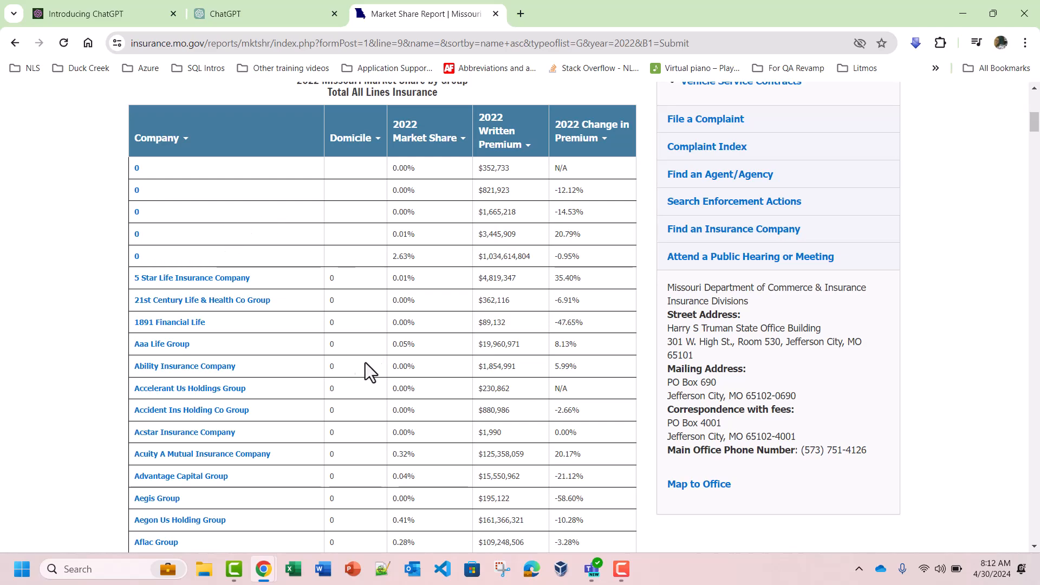
scroll(418, 262, "up", 2)
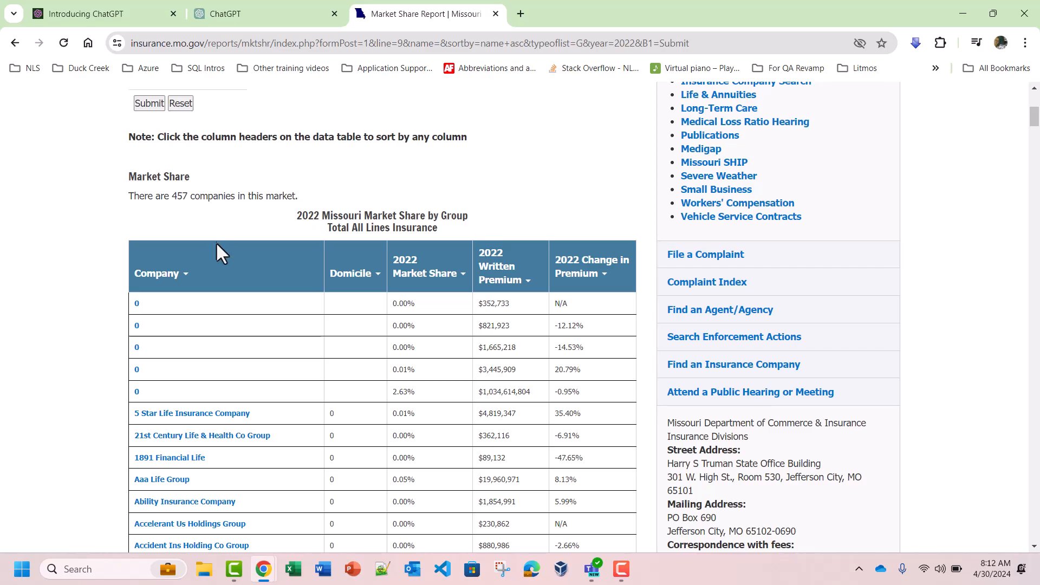
left_click_drag(135, 277, 591, 267)
scroll(625, 314, "down", 20)
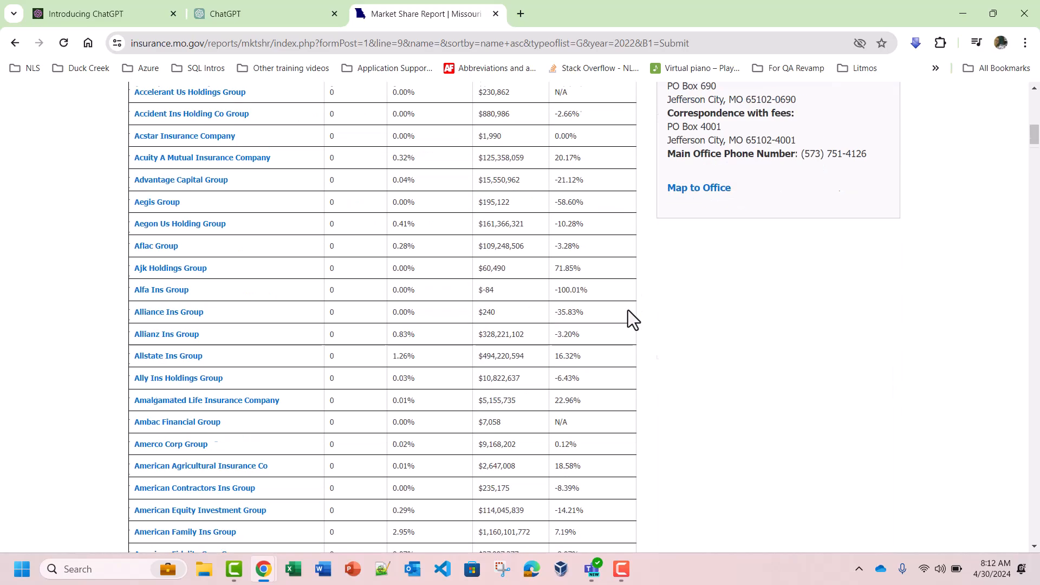
scroll(625, 314, "down", 20)
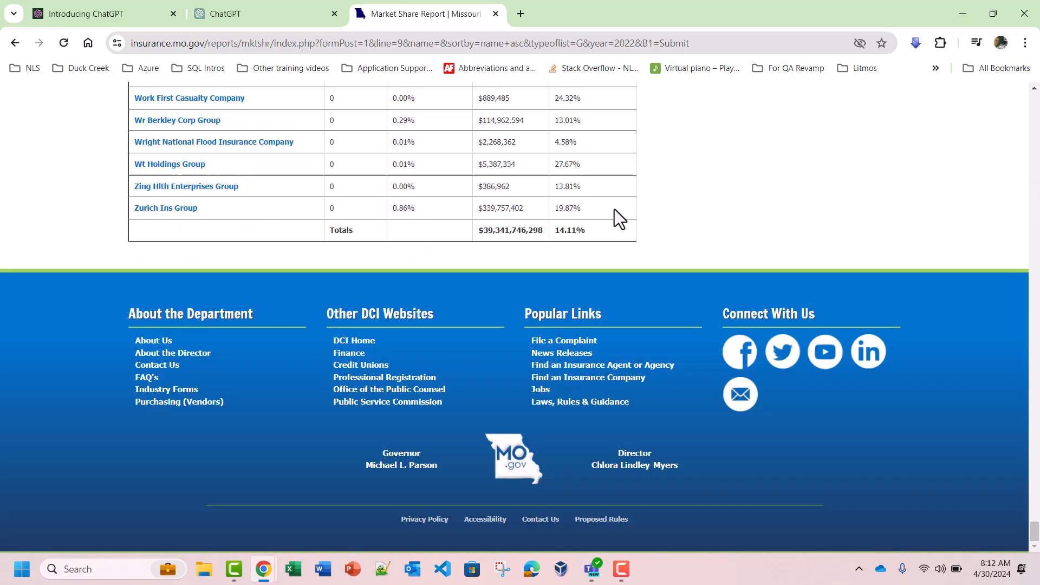
left_click(614, 209, "shift")
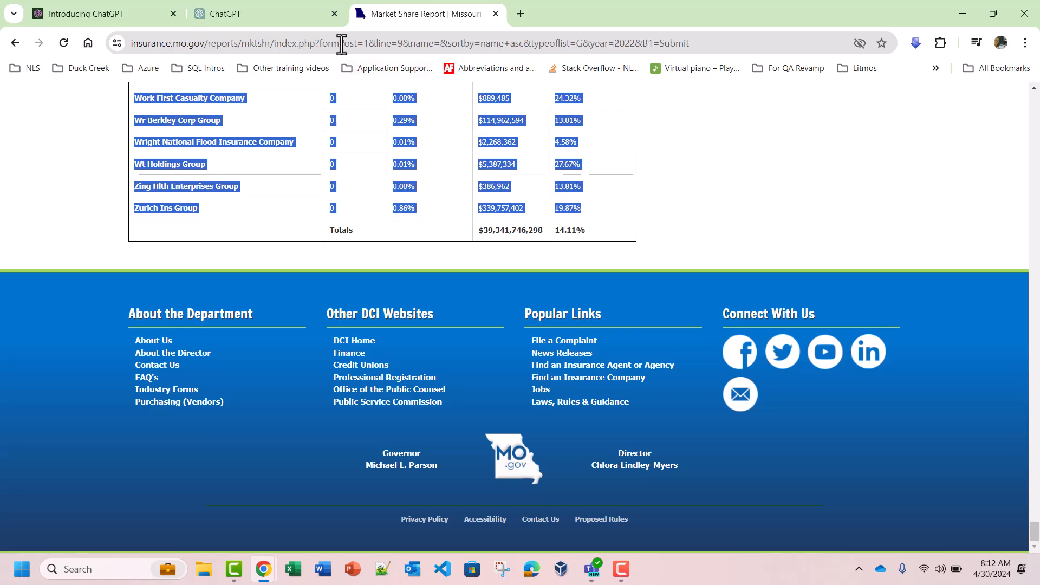
Step: Paste the copied Missouri market share table into the Data Grapher preview chat and send it for analysis
left_click(268, 14)
left_click(675, 515)
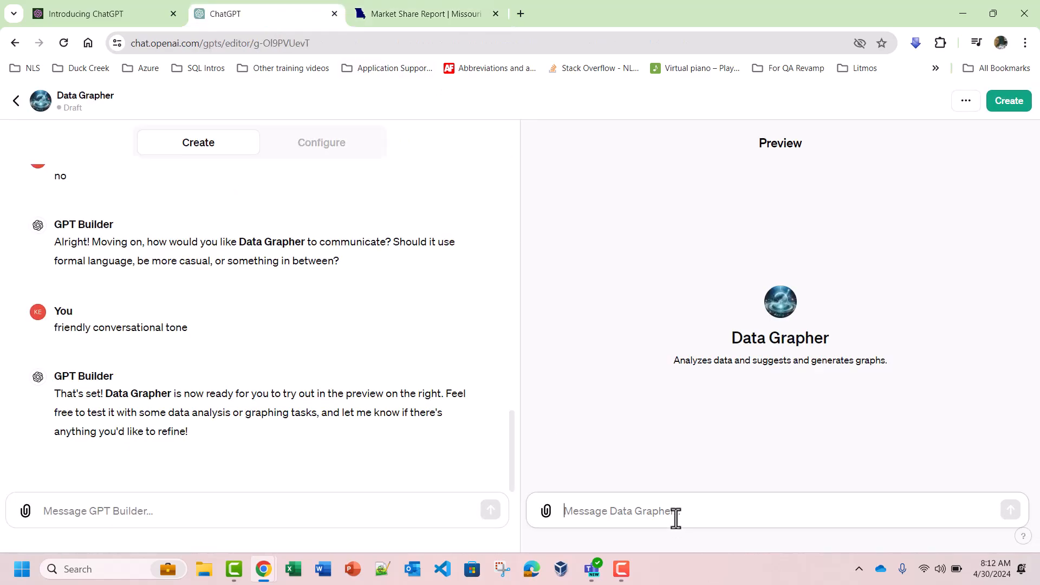
key("ctrl+v")
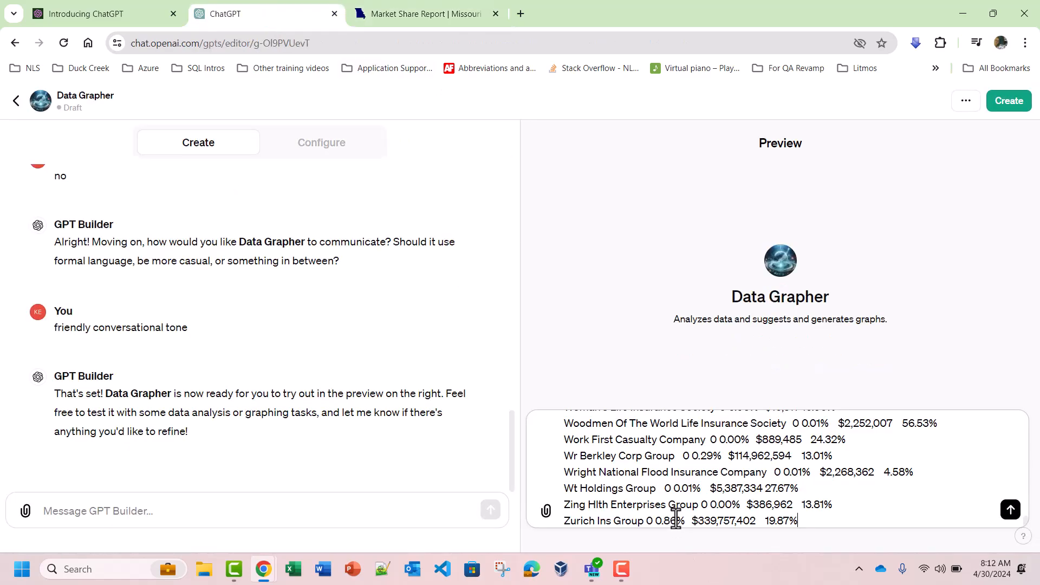
left_click(1010, 510)
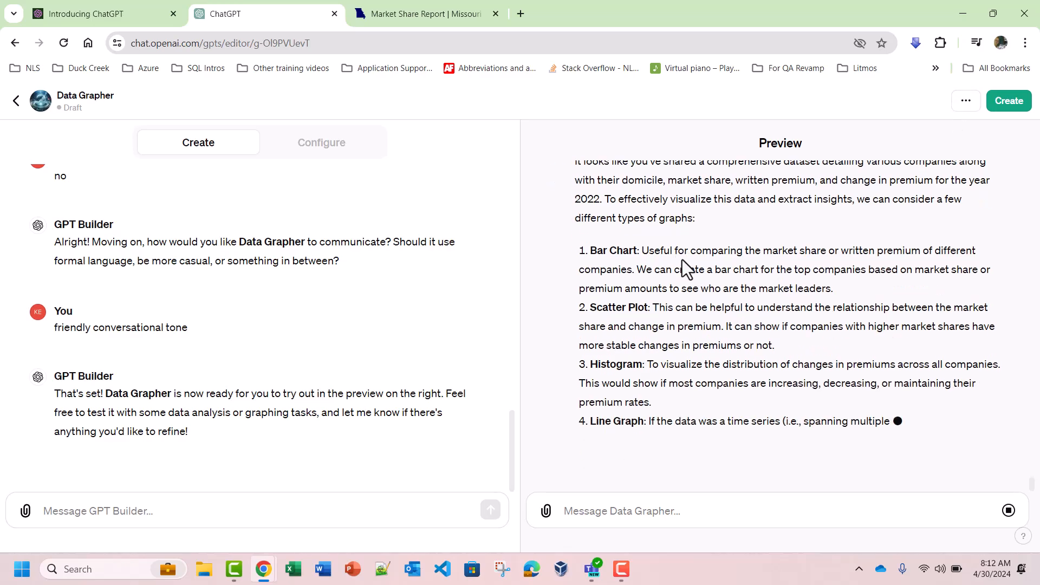
scroll(780, 373, "up", 6)
scroll(786, 403, "down", 2)
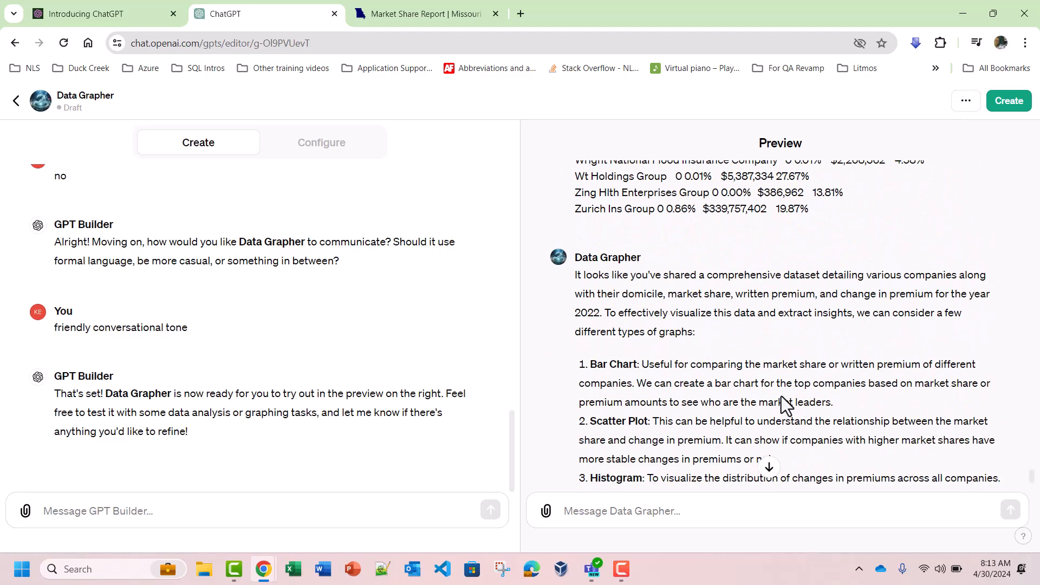
Step: Review the column headers of the Missouri market share report and compare them with Data Grapher's dataset description and graph suggestions
left_click(432, 14)
scroll(574, 303, "up", 20)
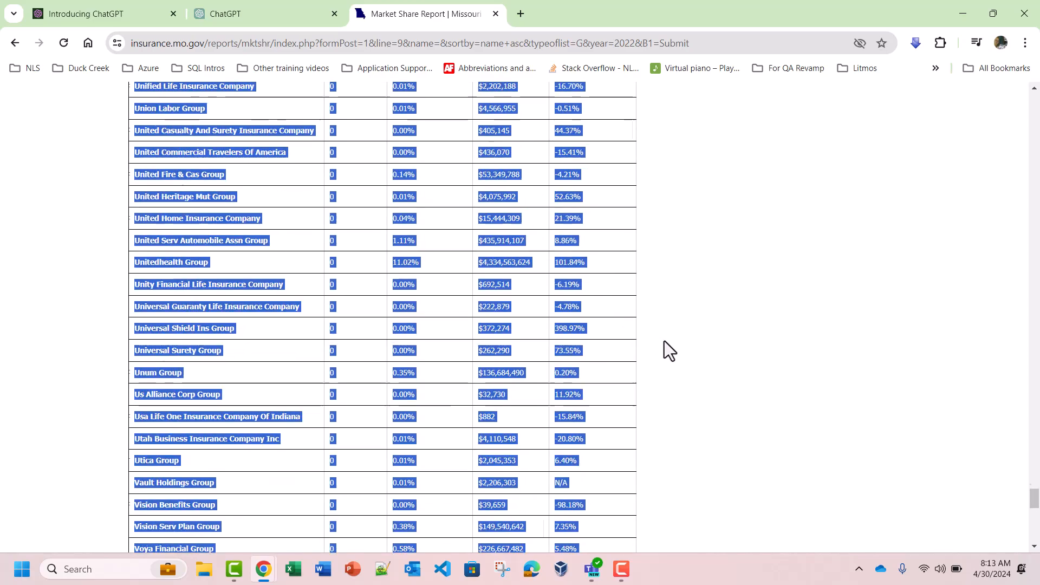
left_click_drag(1035, 461, 1037, 130)
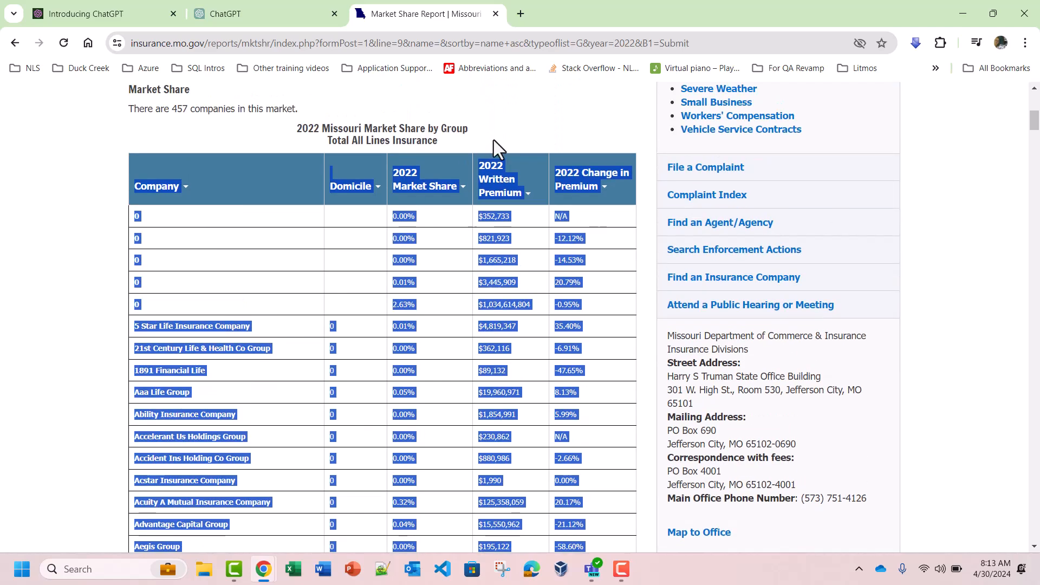
left_click(531, 123)
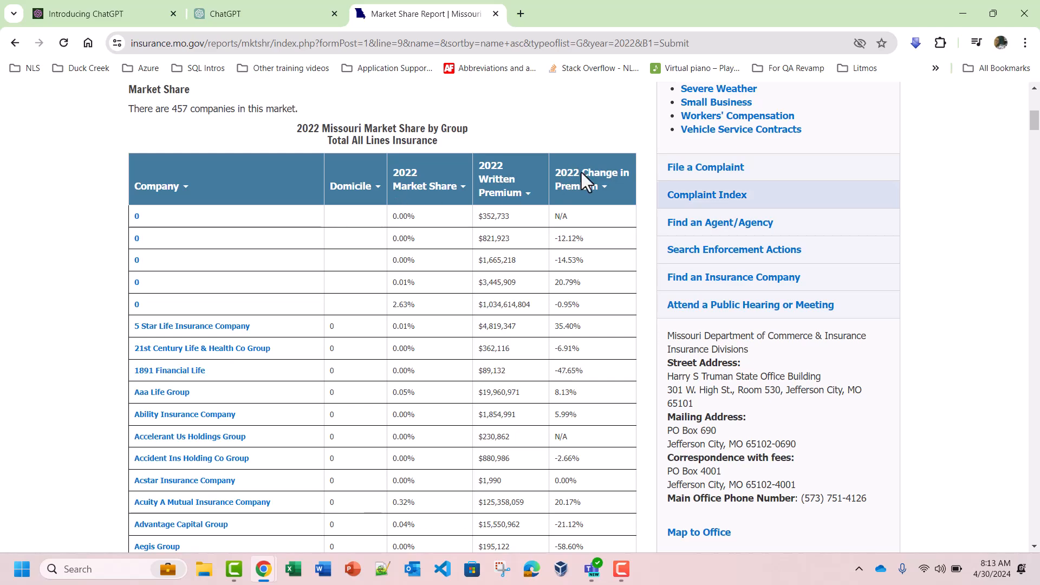
left_click(281, 13)
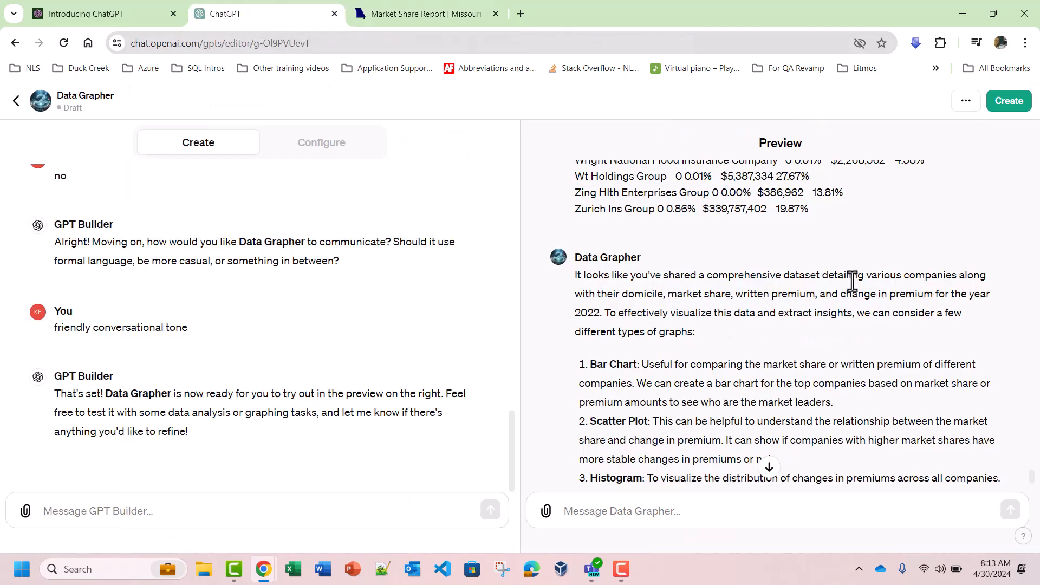
scroll(801, 324, "down", 2)
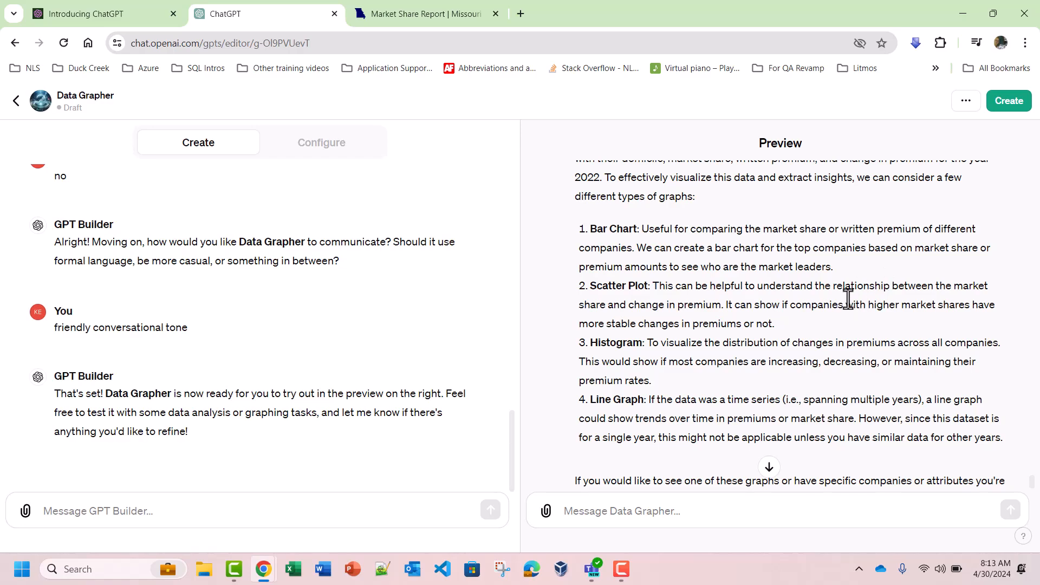
scroll(801, 347, "down", 2)
Step: Send Data Grapher the prompt "give me a bar chart of the top 15 market share companies."
left_click(621, 511)
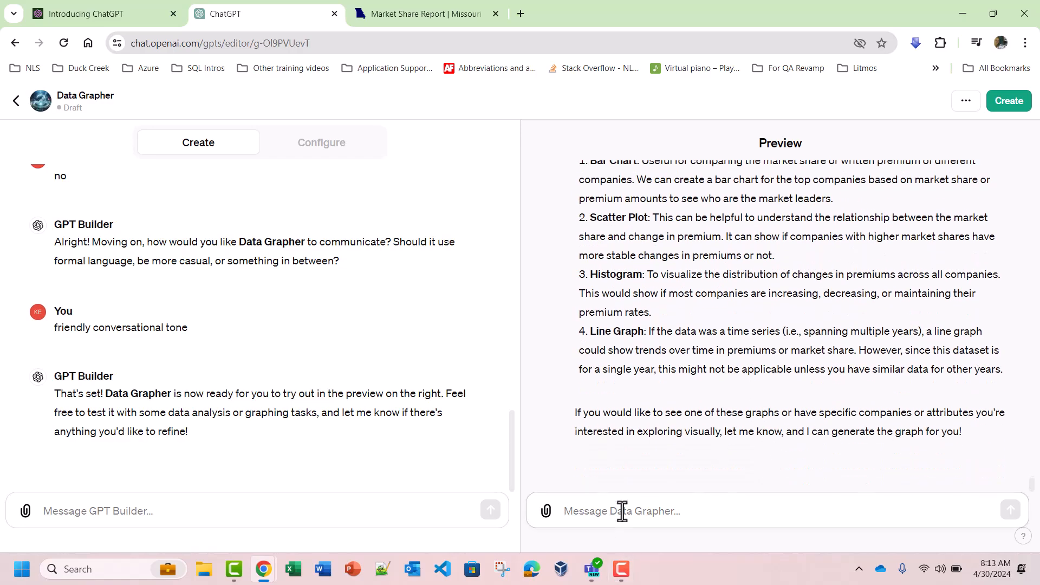
type("give m")
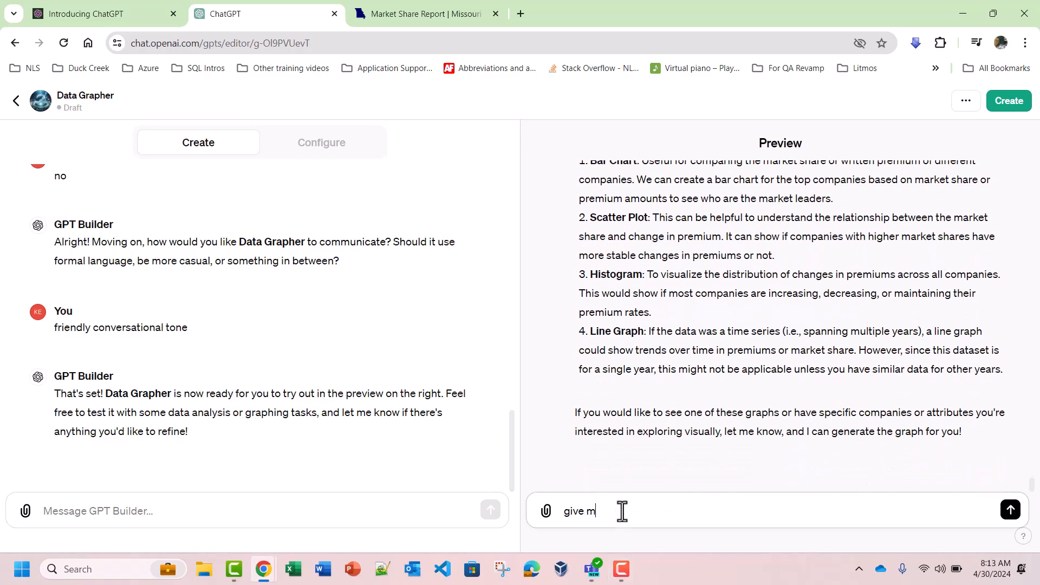
type("e a bar chart of the top 15 mar")
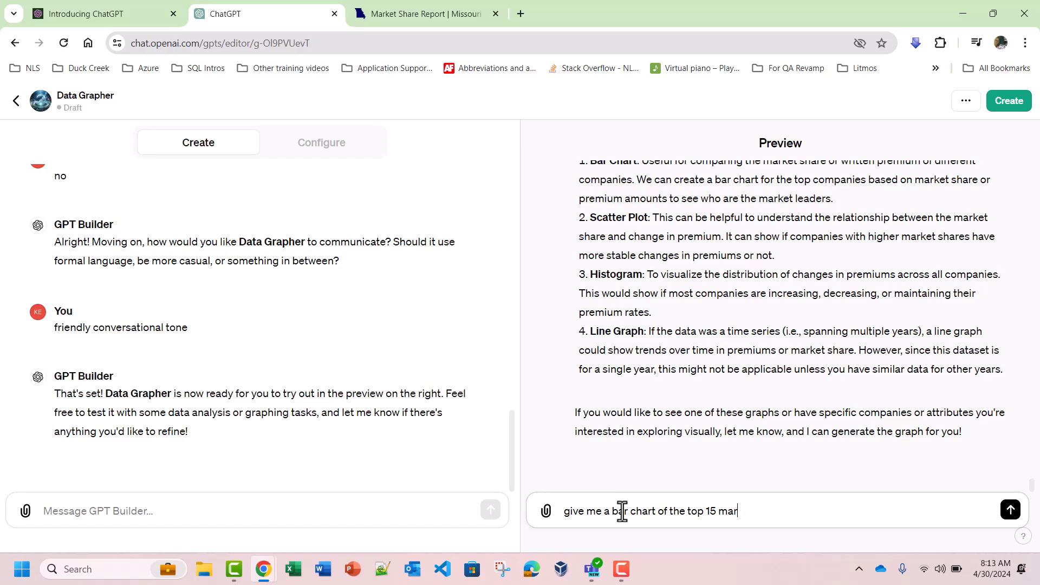
type("ket share companies.")
key("Return")
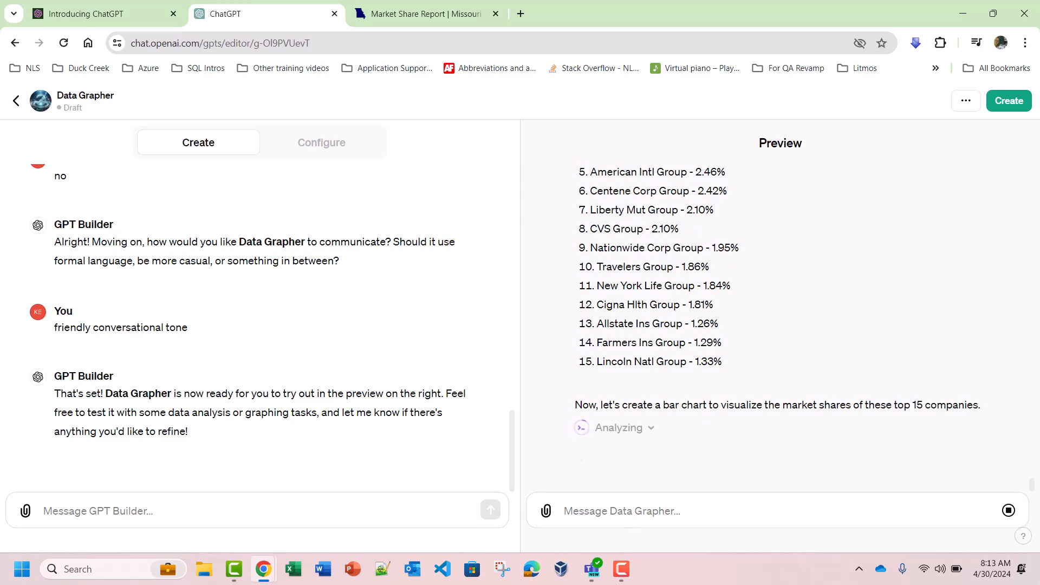
Step: Review the bar chart and earlier graph suggestions, and send Data Grapher "give me plot 2 for top 15 companies in market share"
scroll(690, 479, "up", 3)
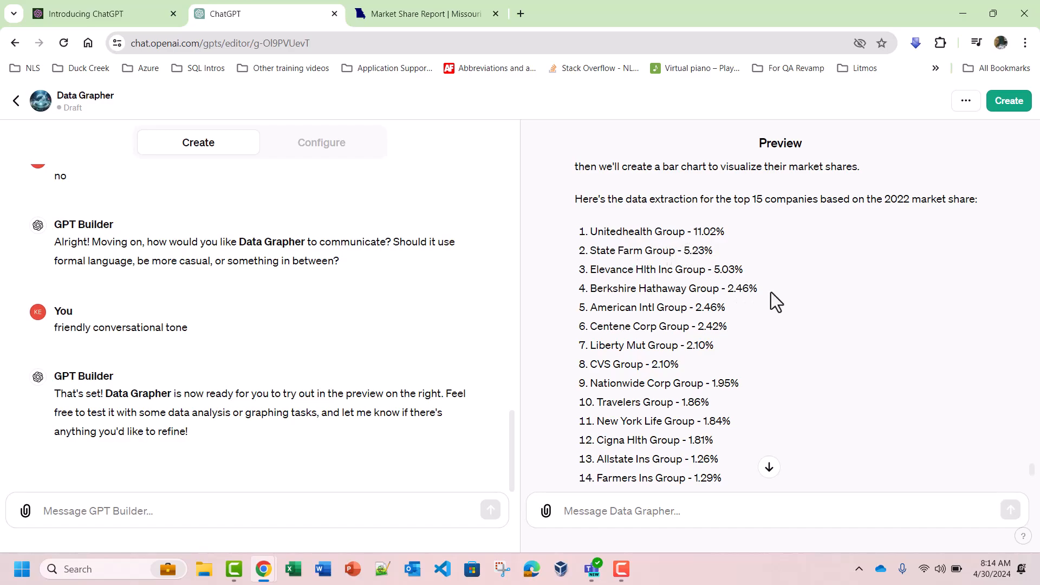
scroll(771, 291, "down", 6)
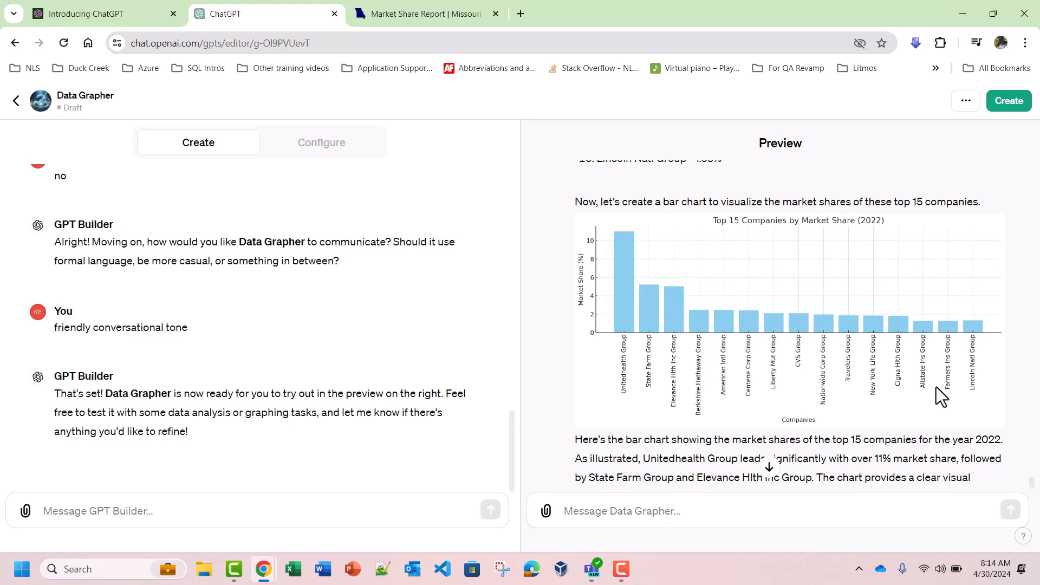
scroll(936, 386, "up", 15)
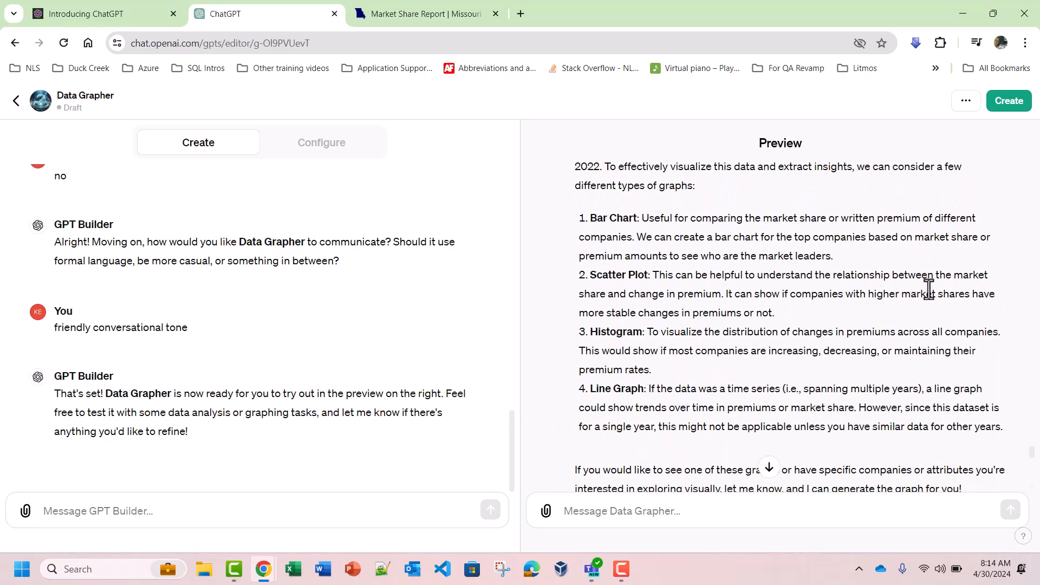
scroll(859, 304, "down", 15)
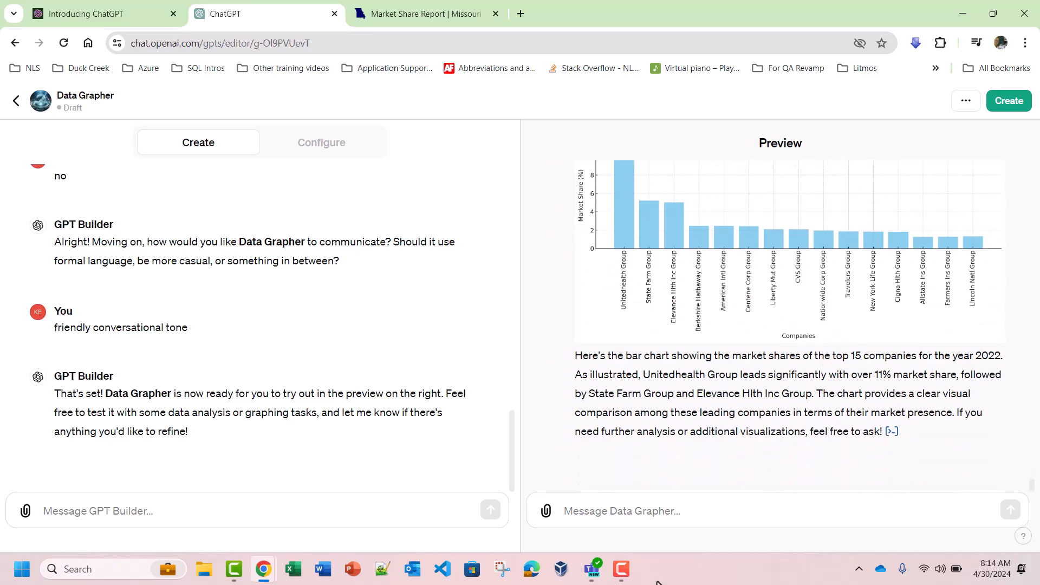
left_click(641, 510)
type("give me plot 2 for ")
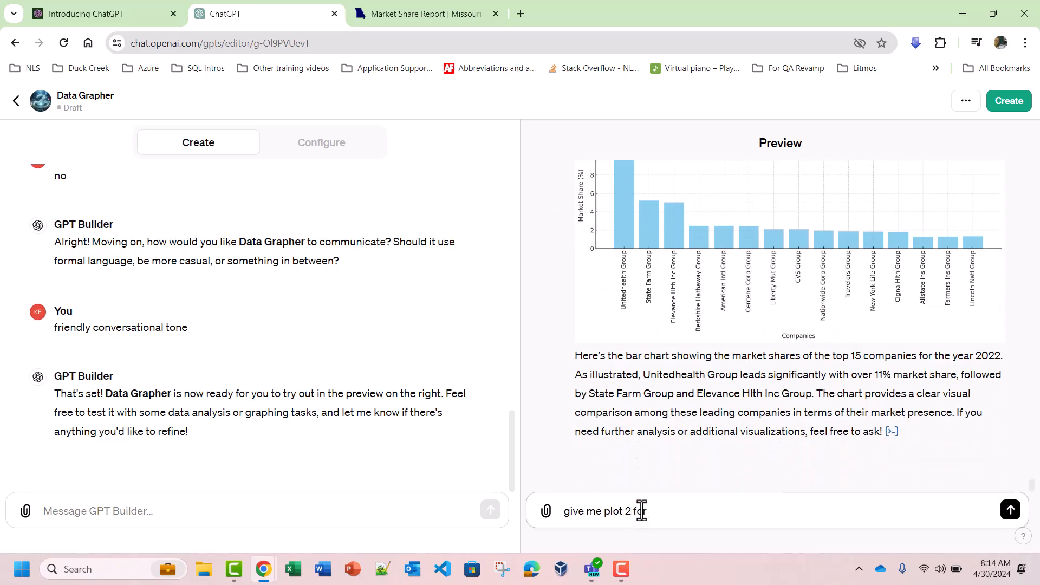
type("top 15 companies in market share")
left_click(1010, 510)
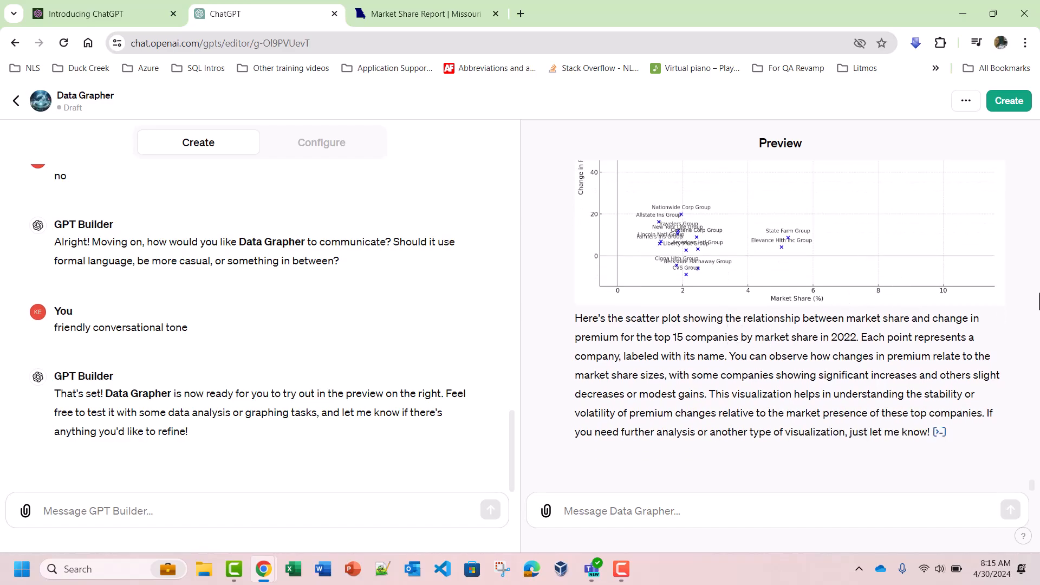
scroll(921, 228, "up", 4)
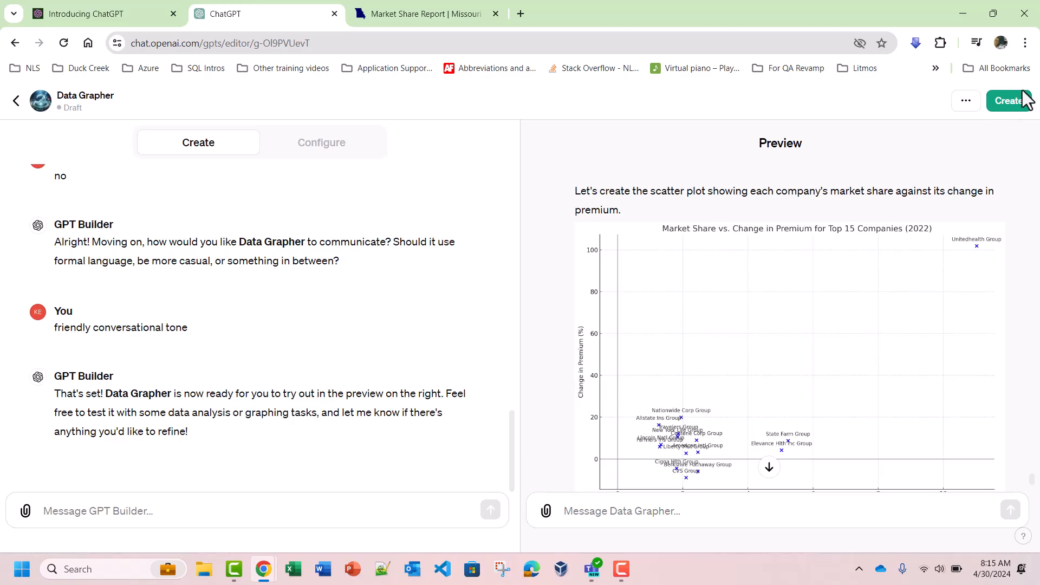
Step: Create the Data Grapher GPT with Invite-only access after checking the available sharing options
left_click(1013, 106)
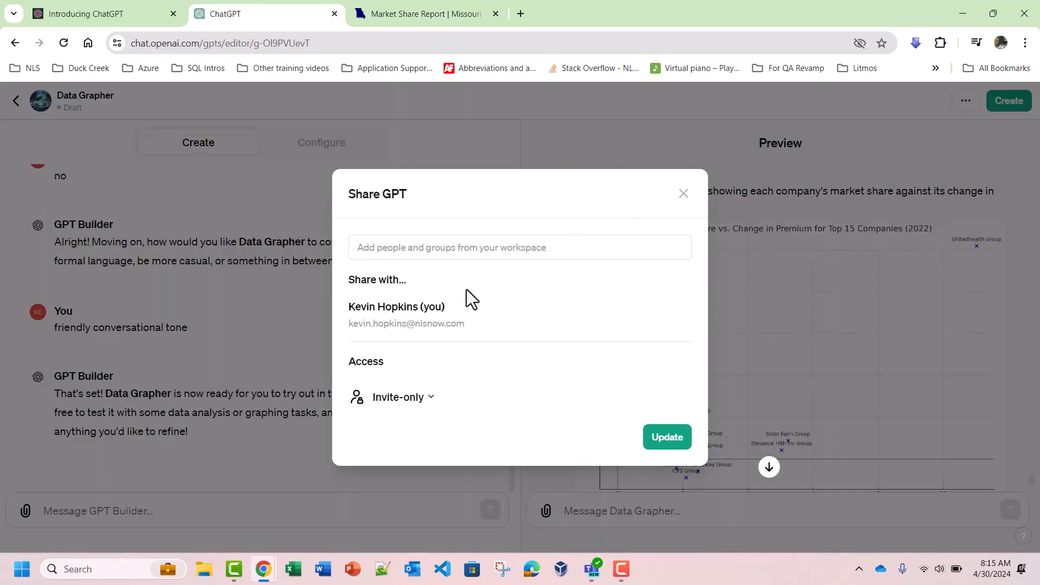
left_click(431, 404)
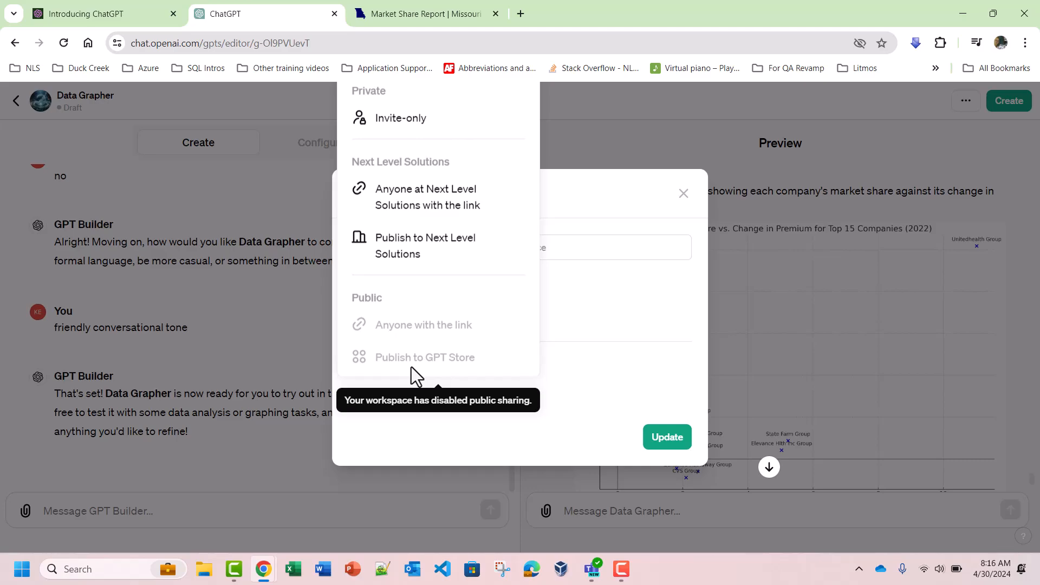
left_click(667, 438)
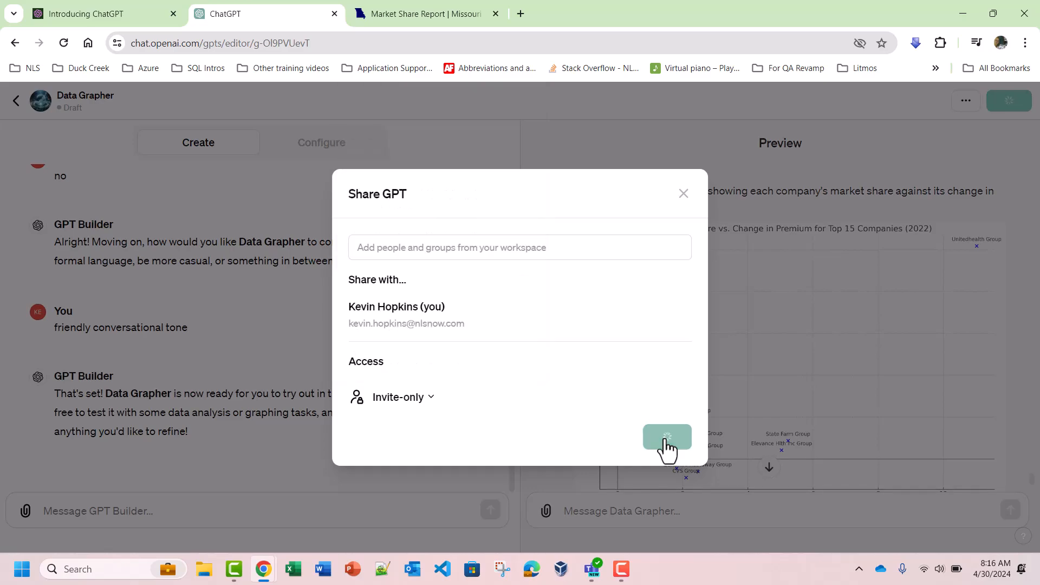